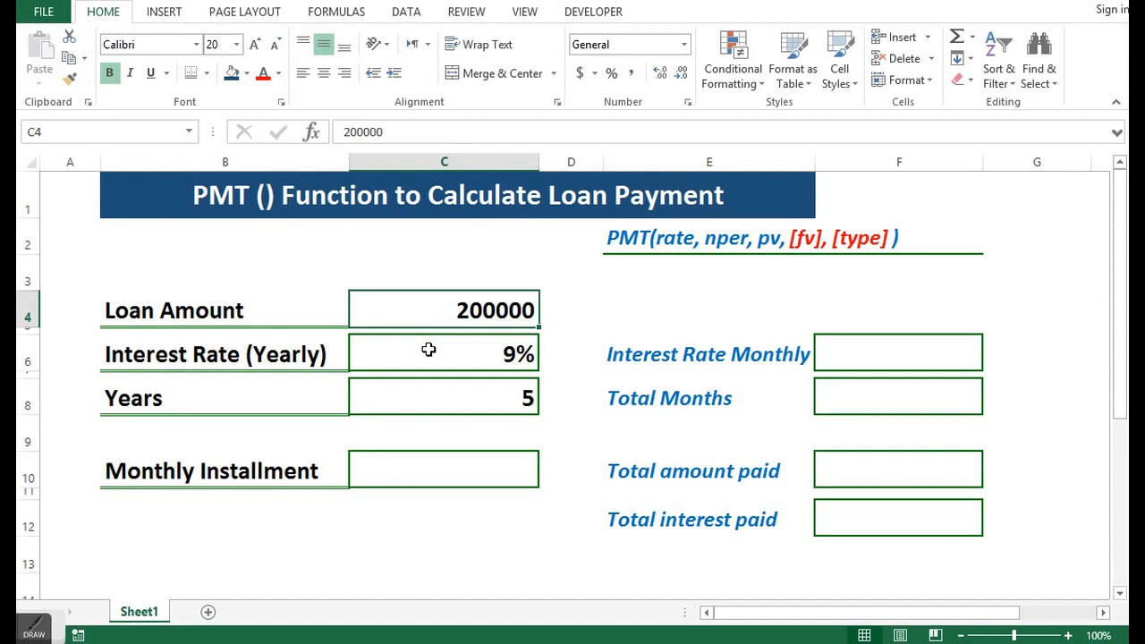
{"action": "left_click", "coordinate": [429, 349]}
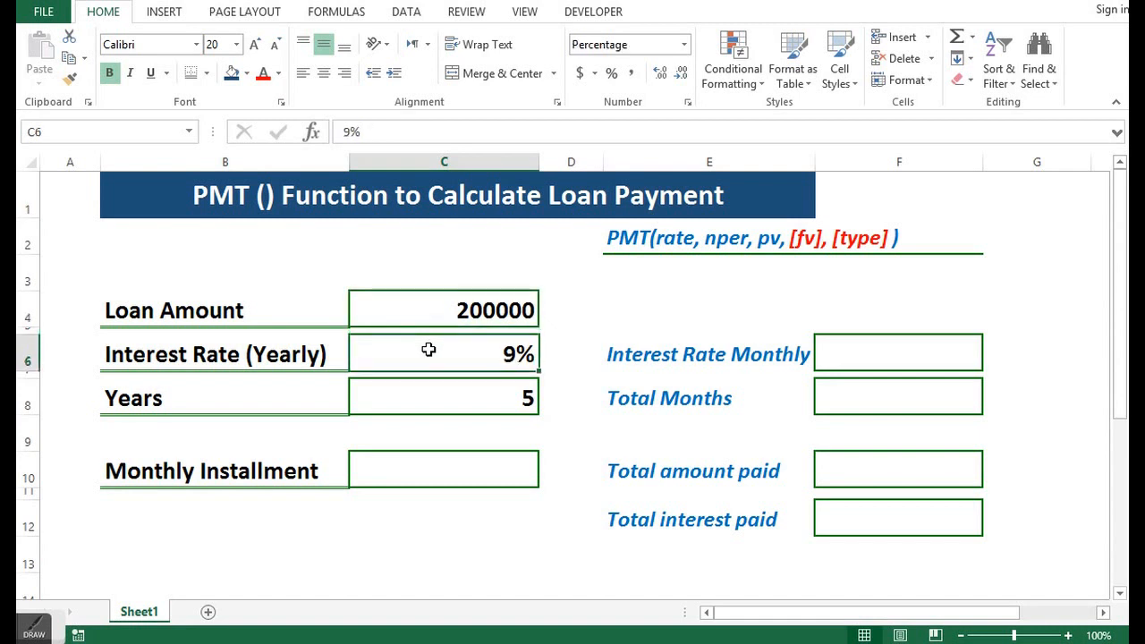
{"action": "left_click", "coordinate": [428, 401]}
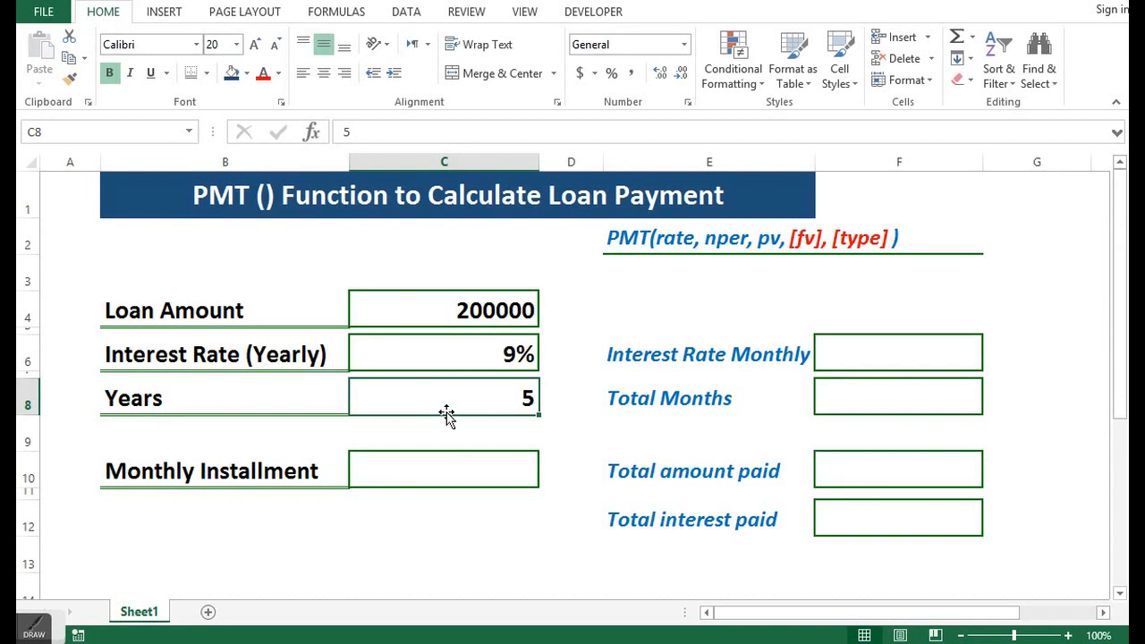
{"action": "left_click", "coordinate": [441, 471]}
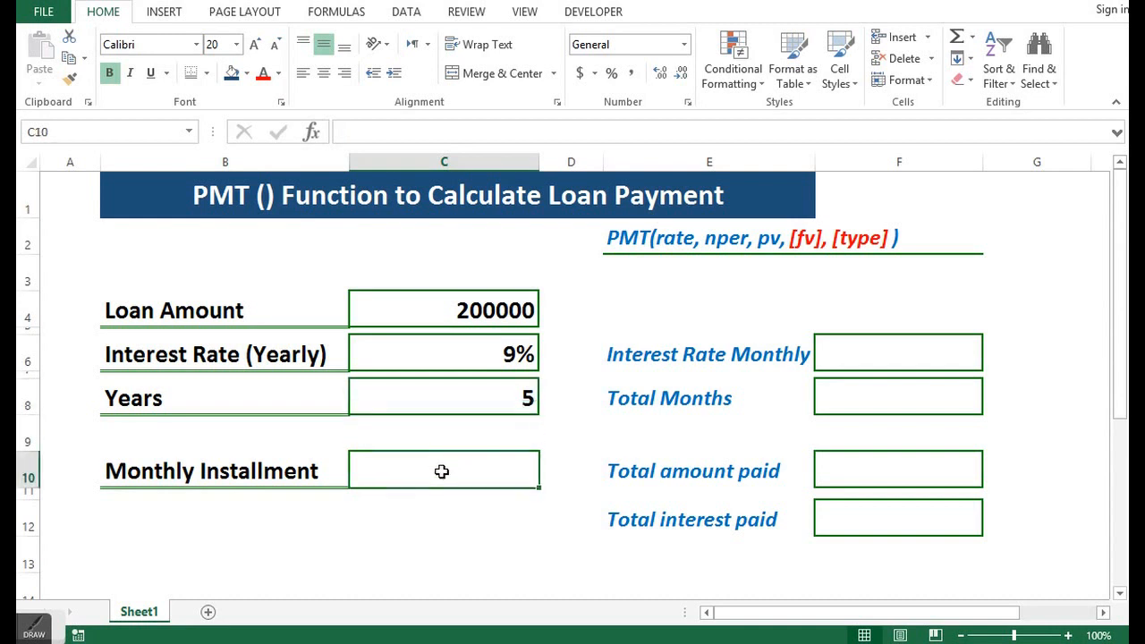
{"action": "left_click", "coordinate": [741, 243]}
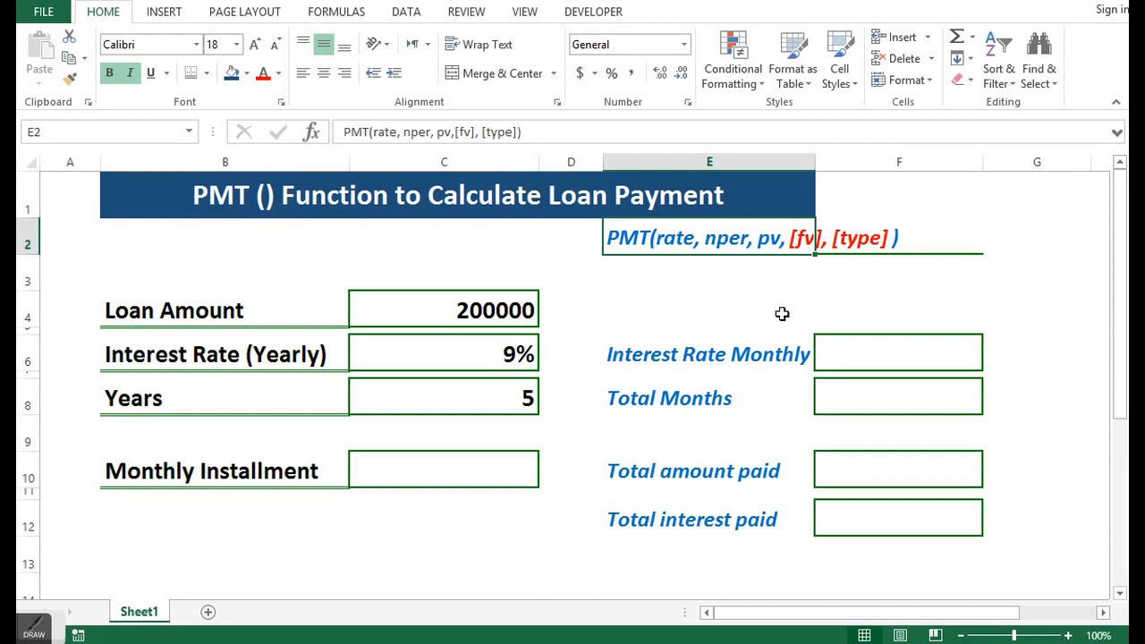
- Start a PMT formula in the Monthly Installment cell C10, using C6/12 as the rate argument
{"action": "left_click", "coordinate": [421, 478]}
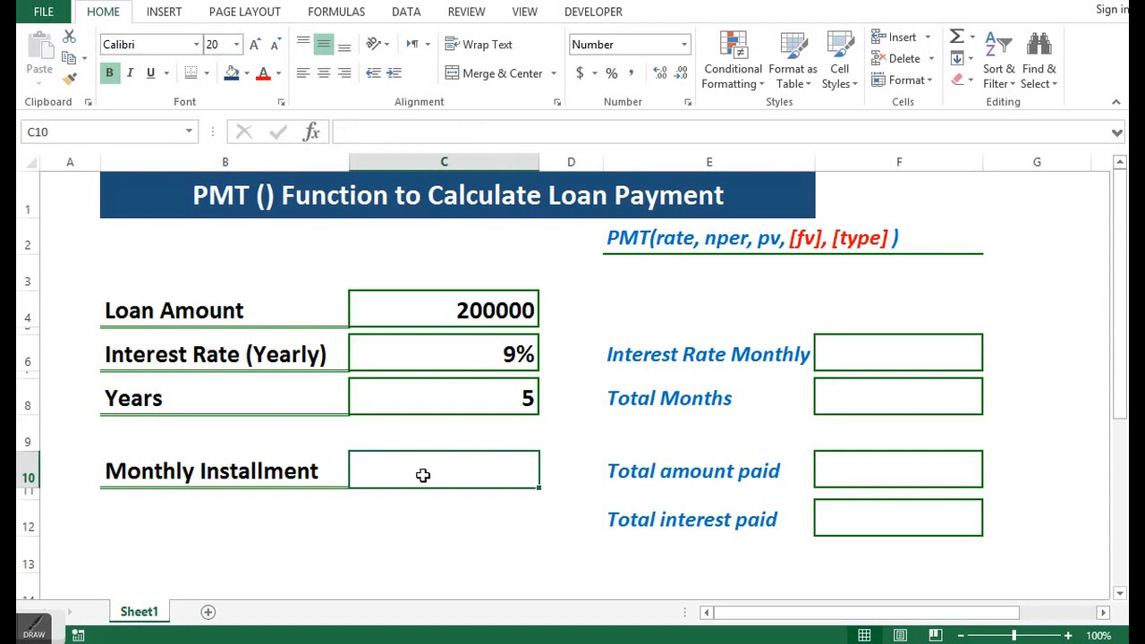
{"action": "type", "text": "="}
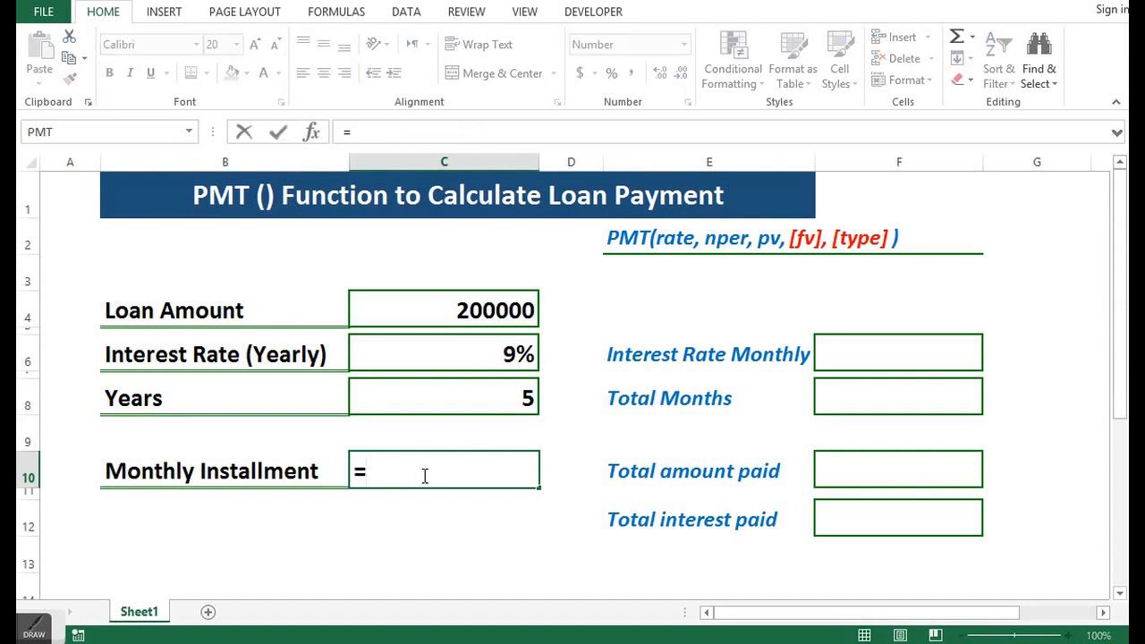
{"action": "type", "text": "PMT"}
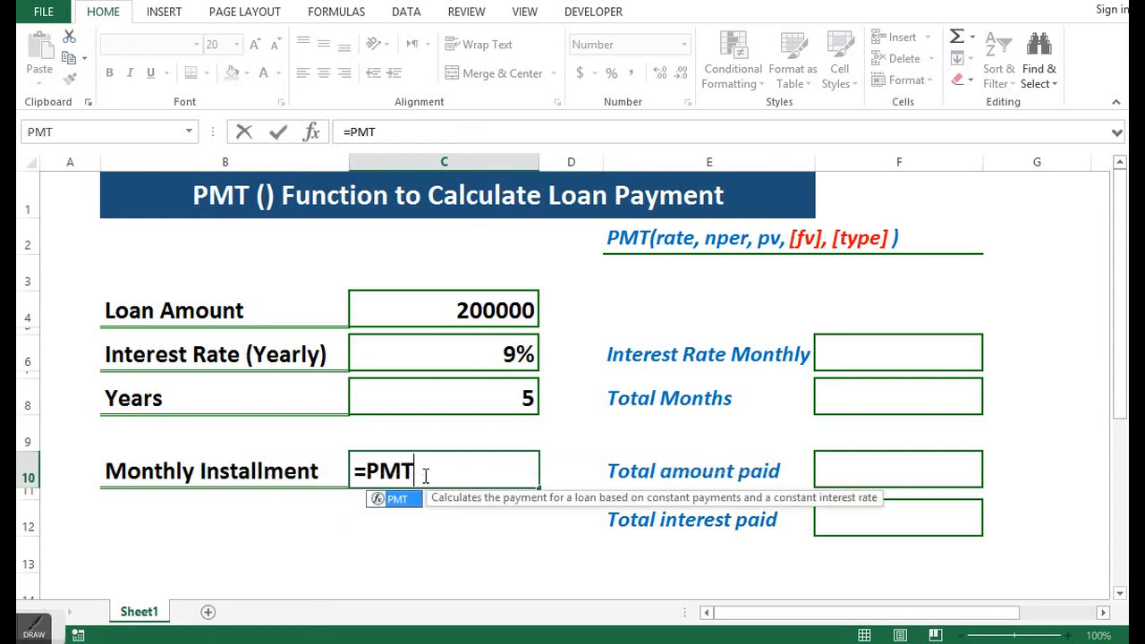
{"action": "type", "text": "("}
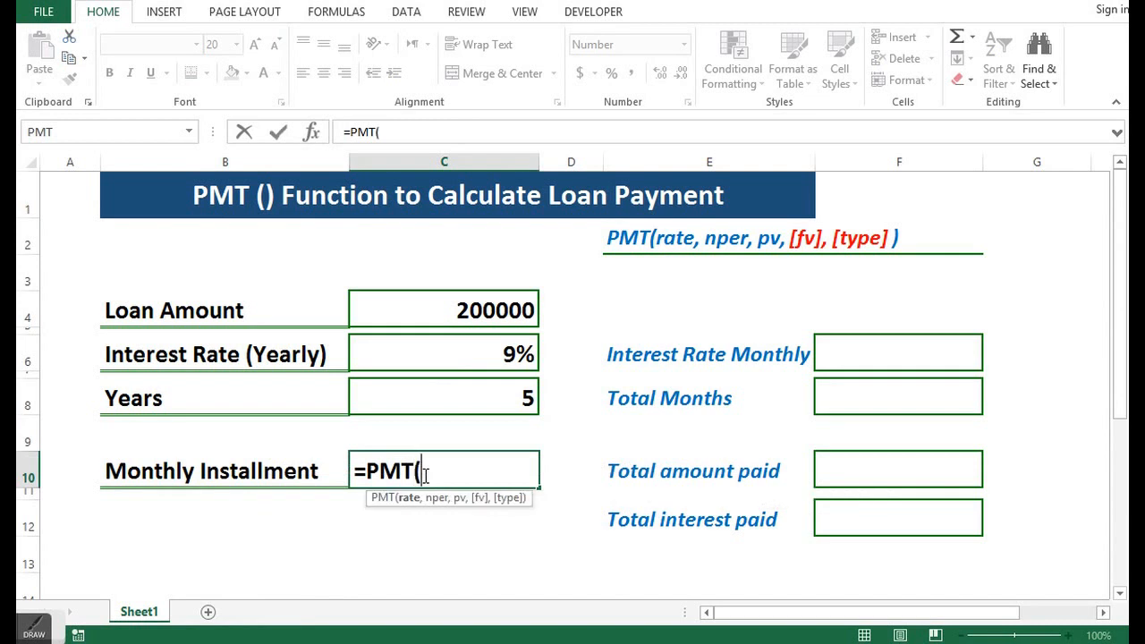
{"action": "left_click_drag", "start_coordinate": [528, 499], "coordinate": [527, 260]}
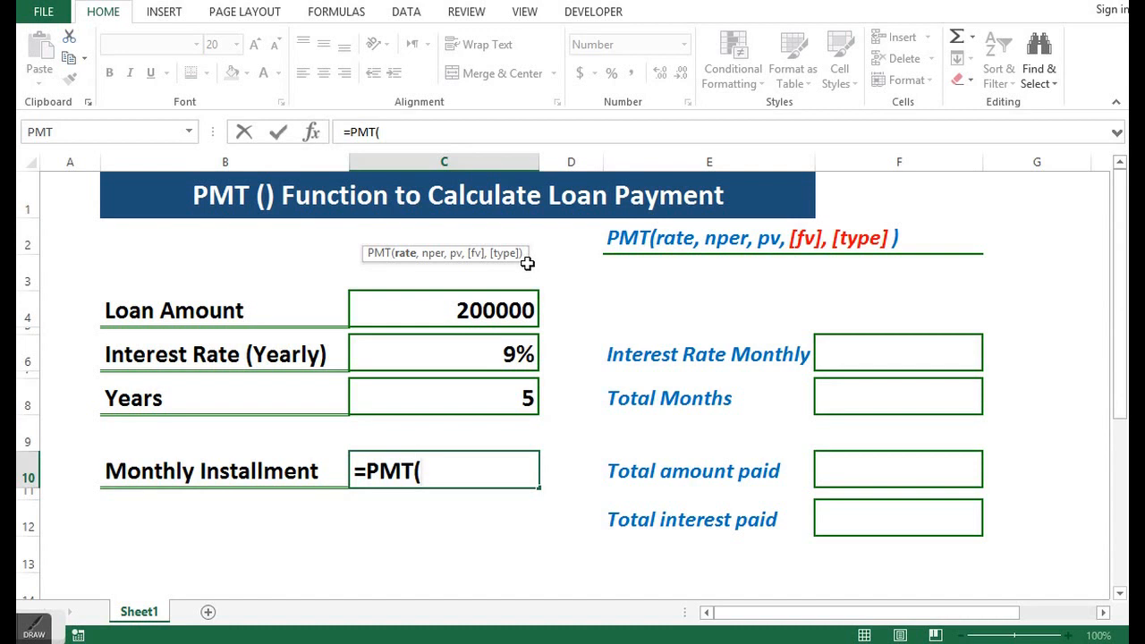
{"action": "left_click", "coordinate": [511, 355]}
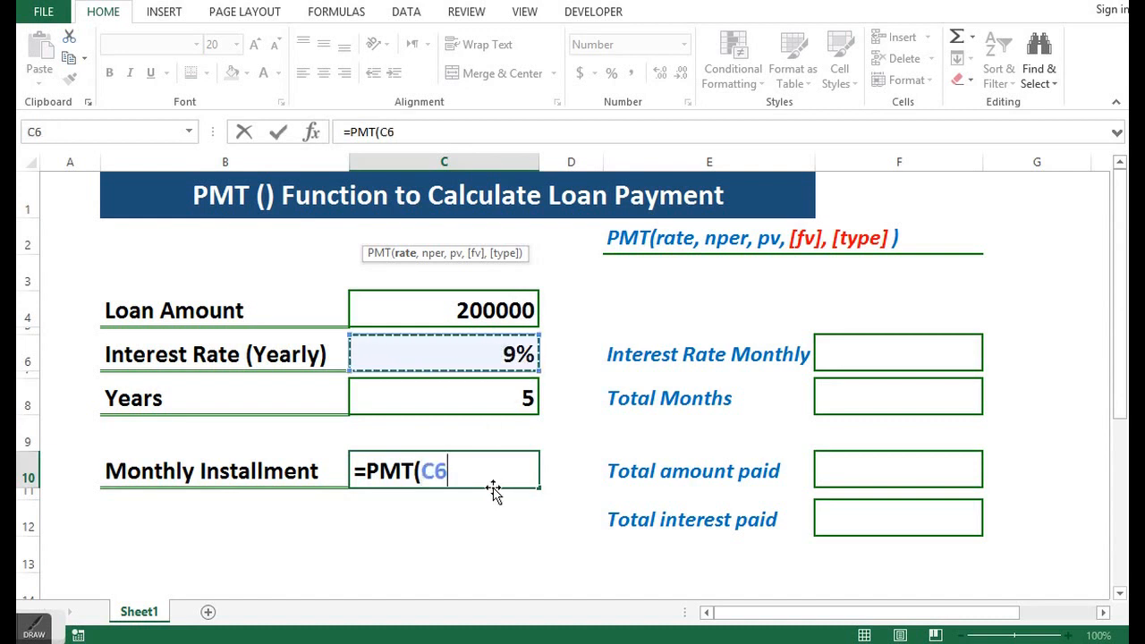
{"action": "type", "text": "/"}
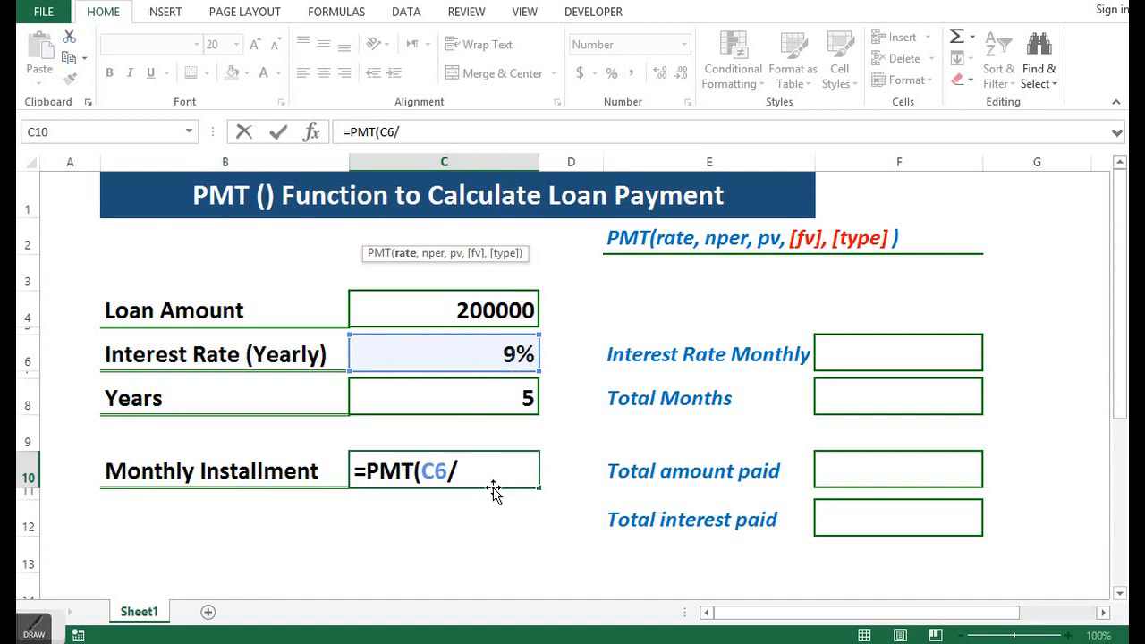
{"action": "type", "text": "12,"}
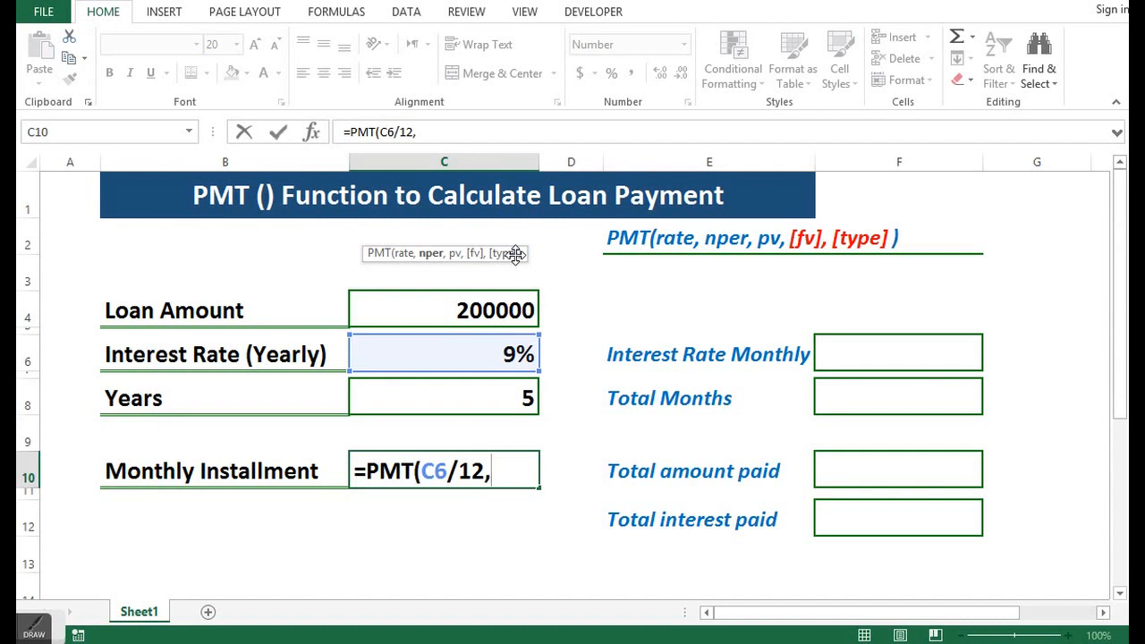
- Complete the PMT formula in C10 with C8*12 as the number of periods and C4 as the present value
{"action": "left_click", "coordinate": [451, 393]}
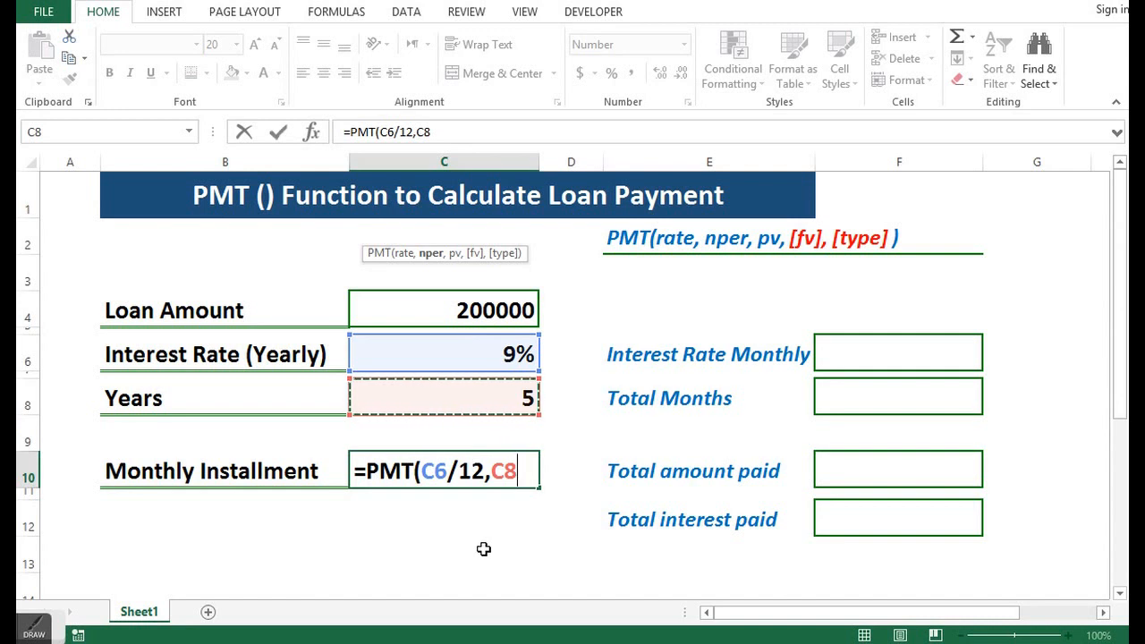
{"action": "type", "text": "/"}
{"action": "key", "text": "BackSpace"}
{"action": "type", "text": "*12"}
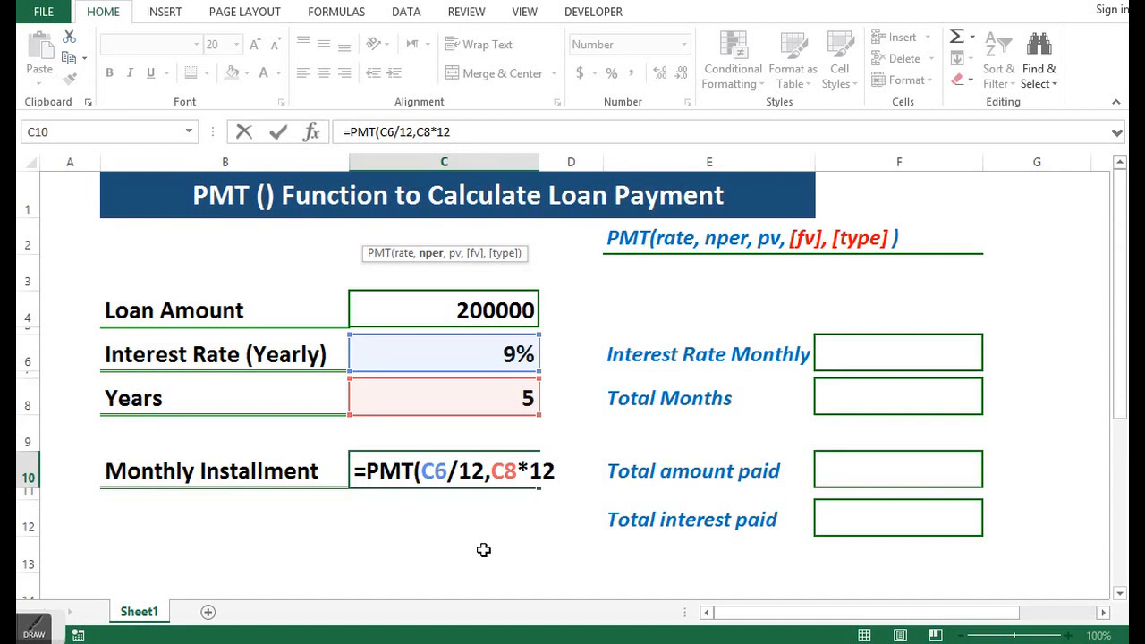
{"action": "type", "text": ","}
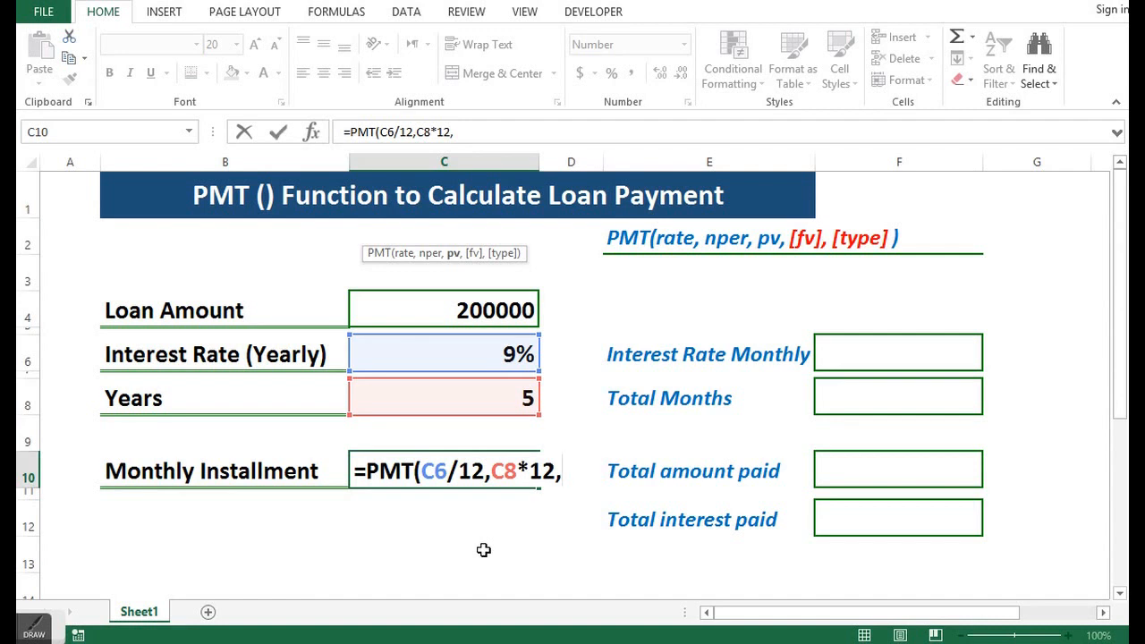
{"action": "left_click", "coordinate": [482, 315]}
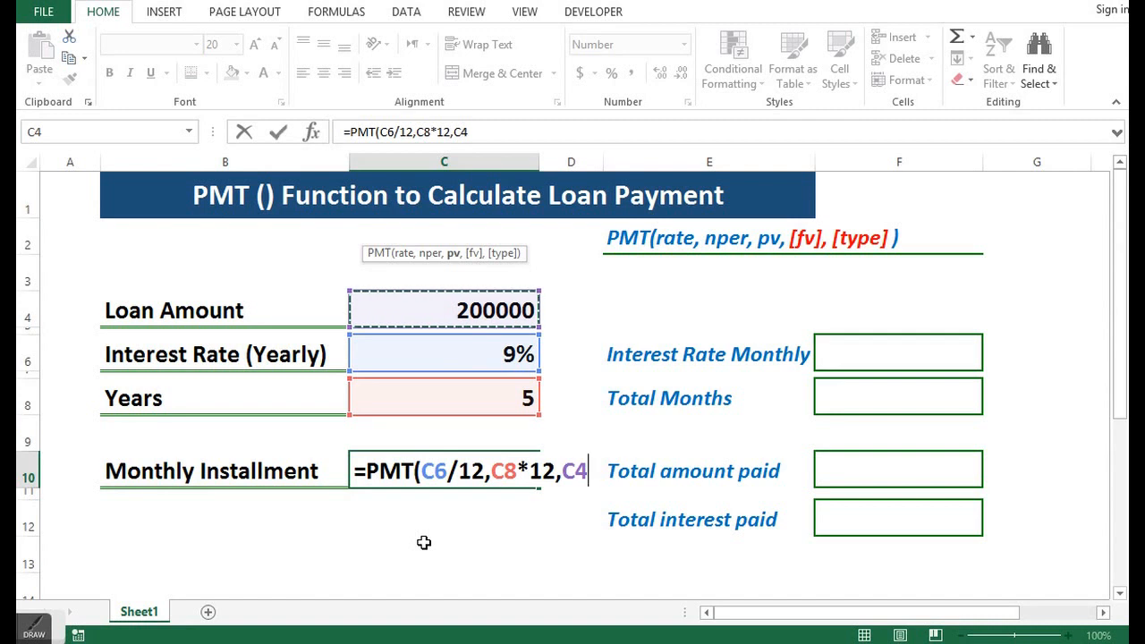
{"action": "type", "text": ")"}
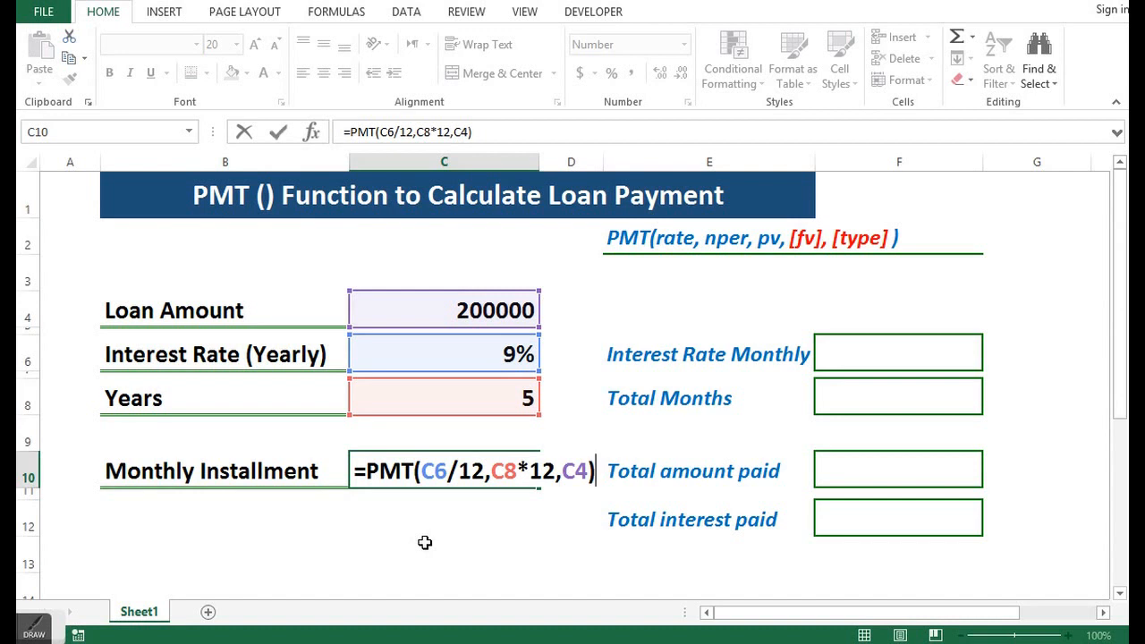
{"action": "key", "text": "Return"}
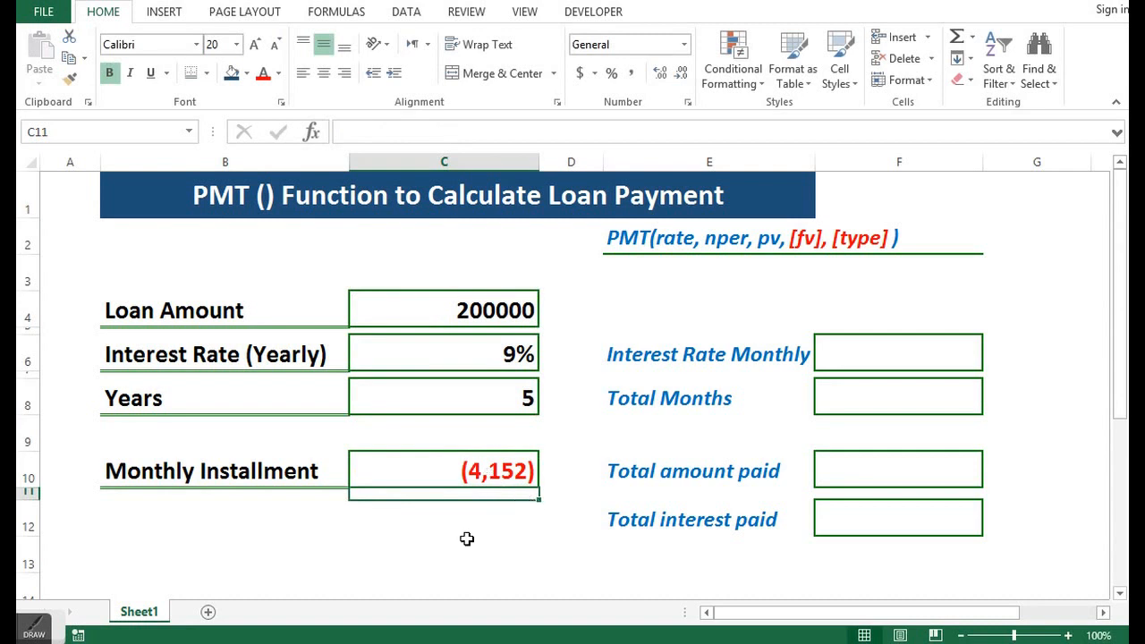
- Negate the Monthly Installment formula by putting a minus sign before PMT, giving =-PMT(C6/12,C8*12,C4)
{"action": "left_click", "coordinate": [444, 467]}
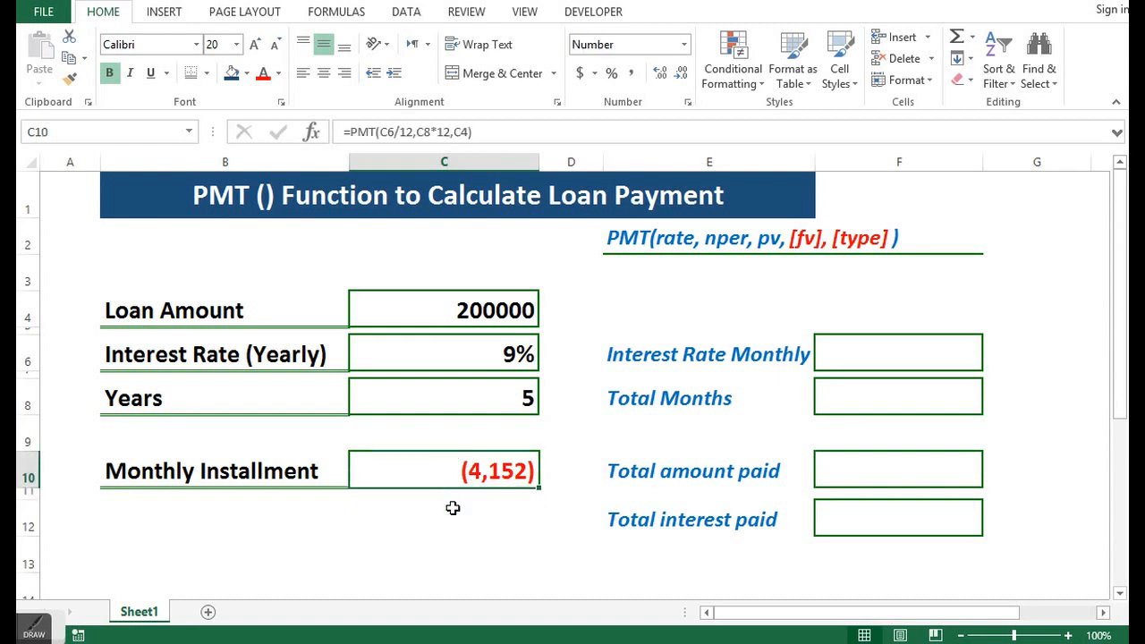
{"action": "left_click", "coordinate": [352, 132]}
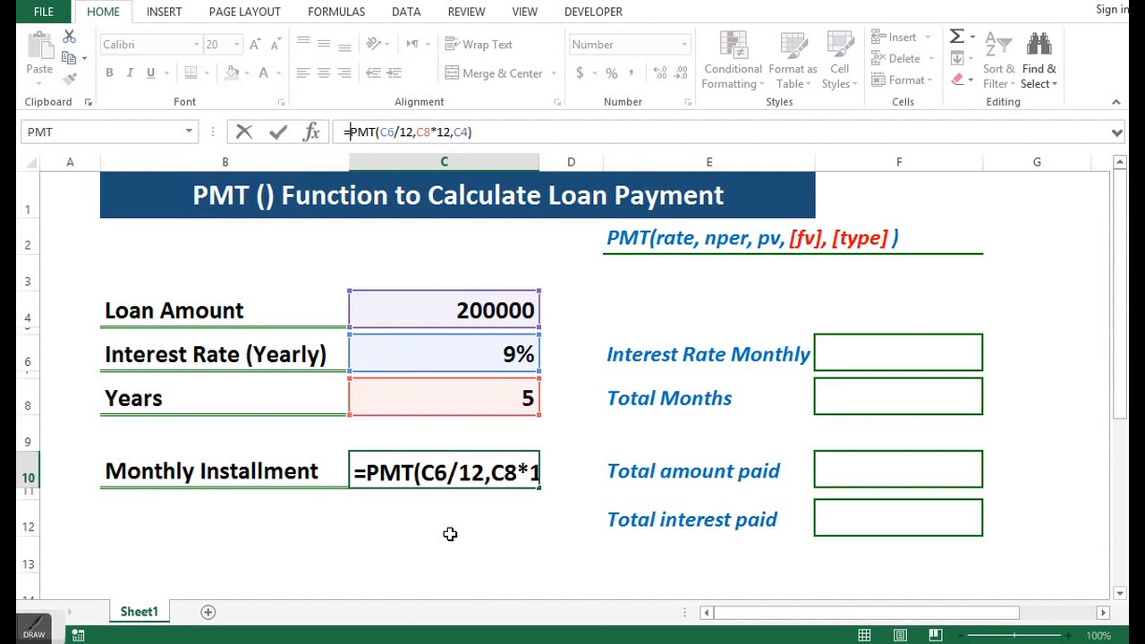
{"action": "type", "text": "-"}
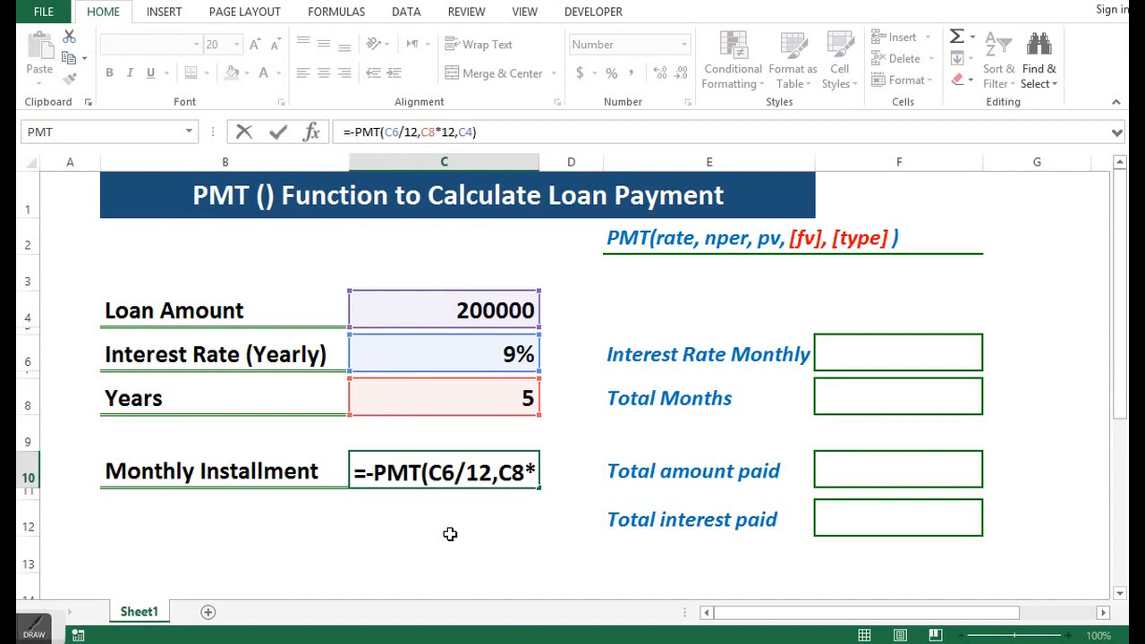
{"action": "key", "text": "Return"}
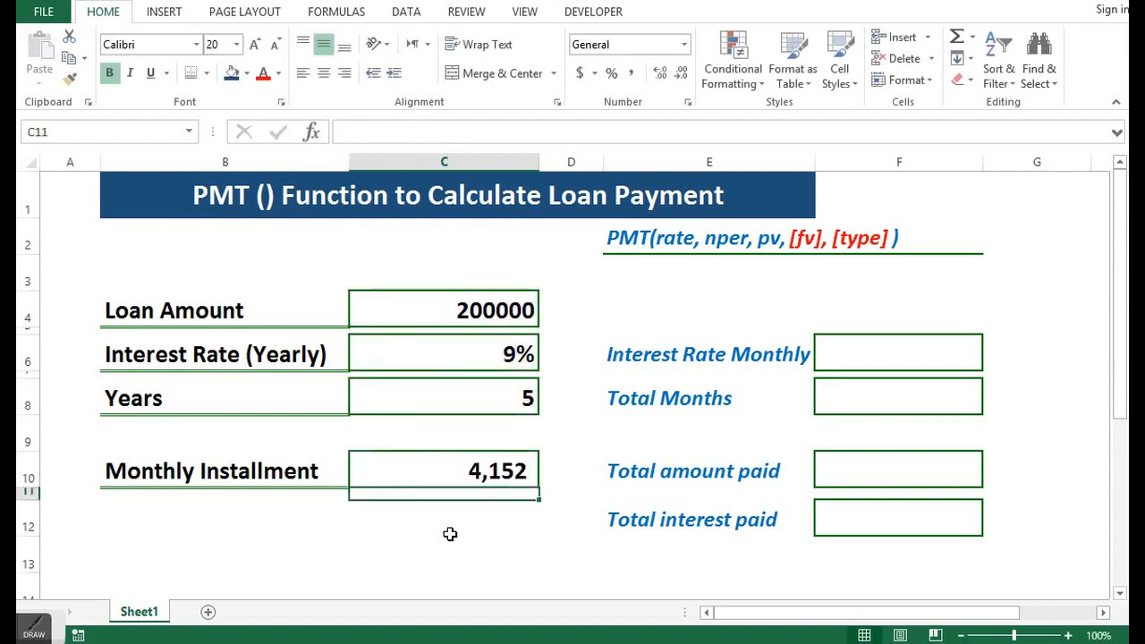
{"action": "left_click", "coordinate": [472, 474]}
{"action": "left_click", "coordinate": [475, 308]}
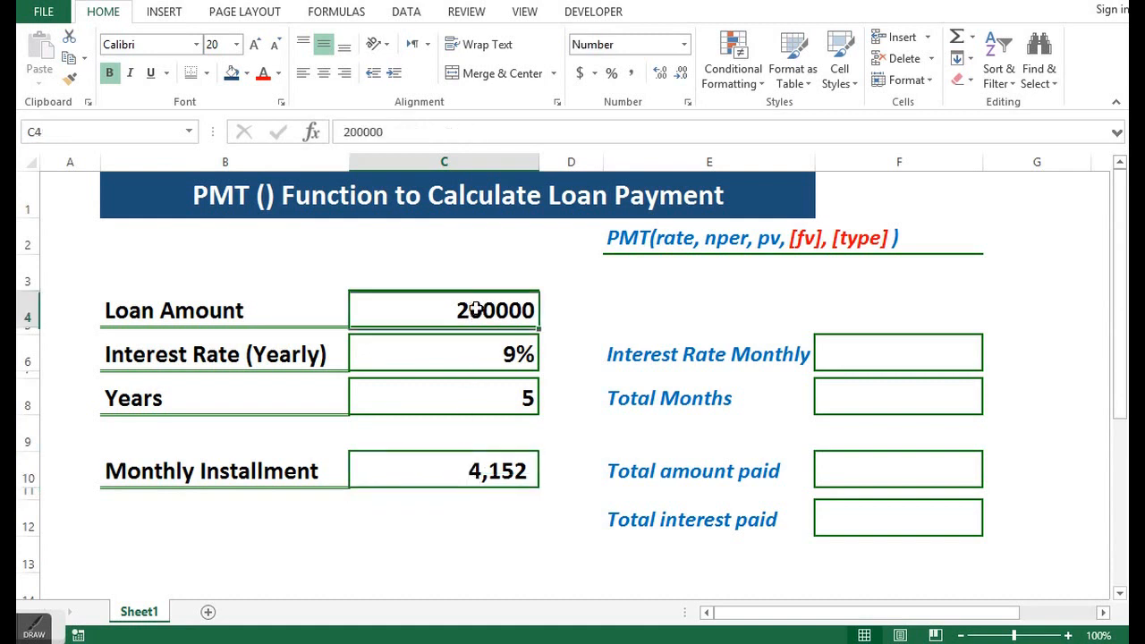
{"action": "left_click", "coordinate": [485, 469]}
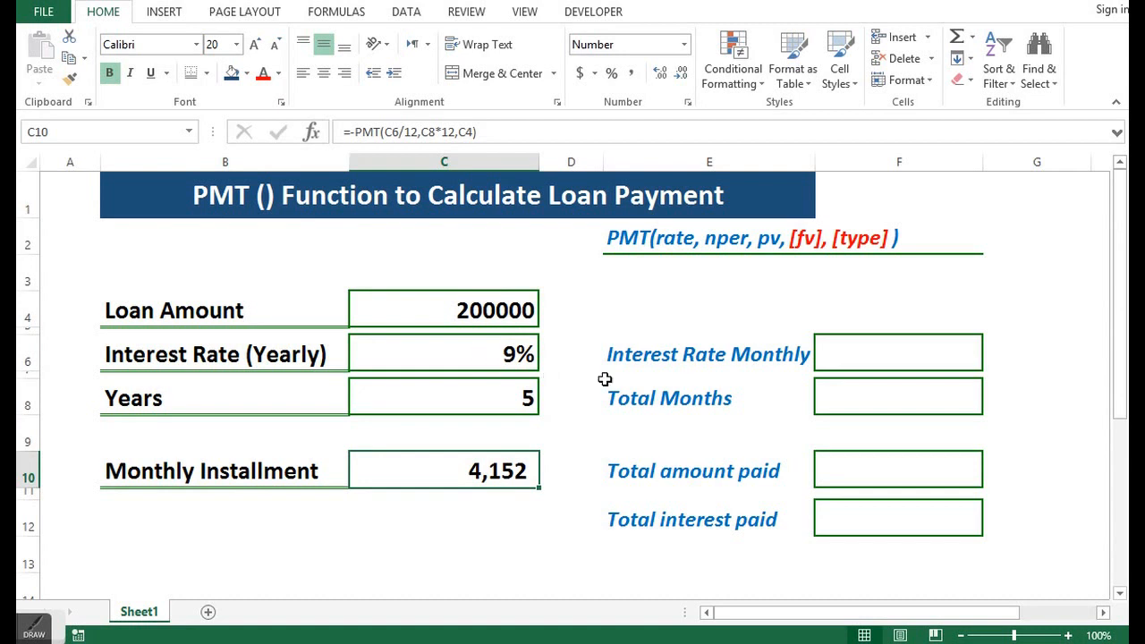
- Calculate the monthly interest rate in F6 with the formula =C6/12
{"action": "left_click", "coordinate": [876, 355]}
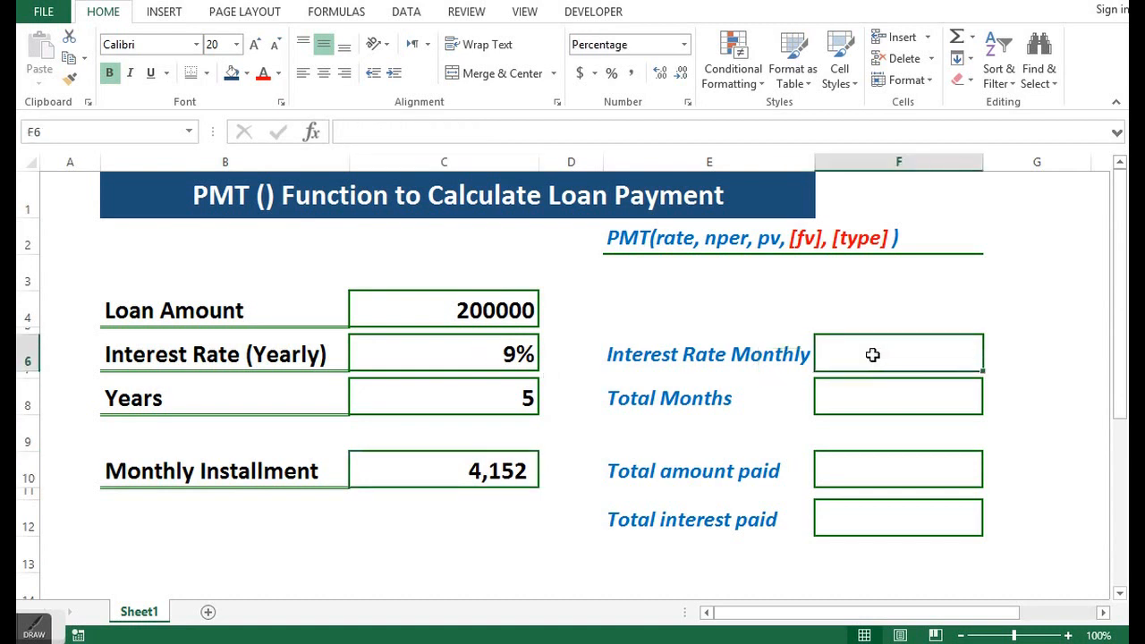
{"action": "type", "text": "="}
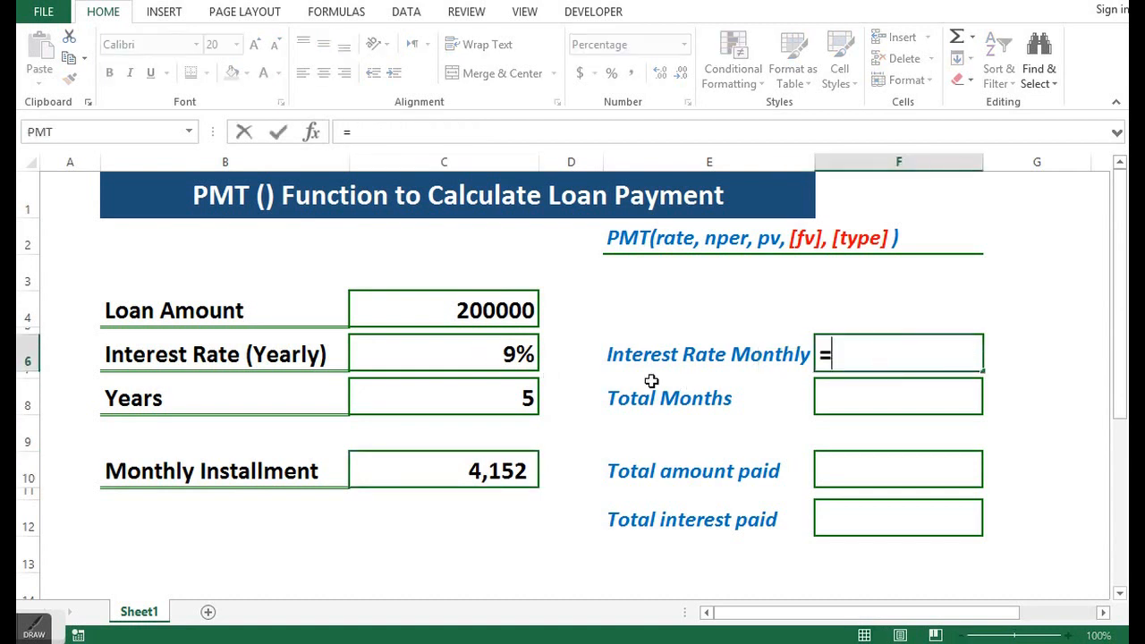
{"action": "left_click", "coordinate": [493, 349]}
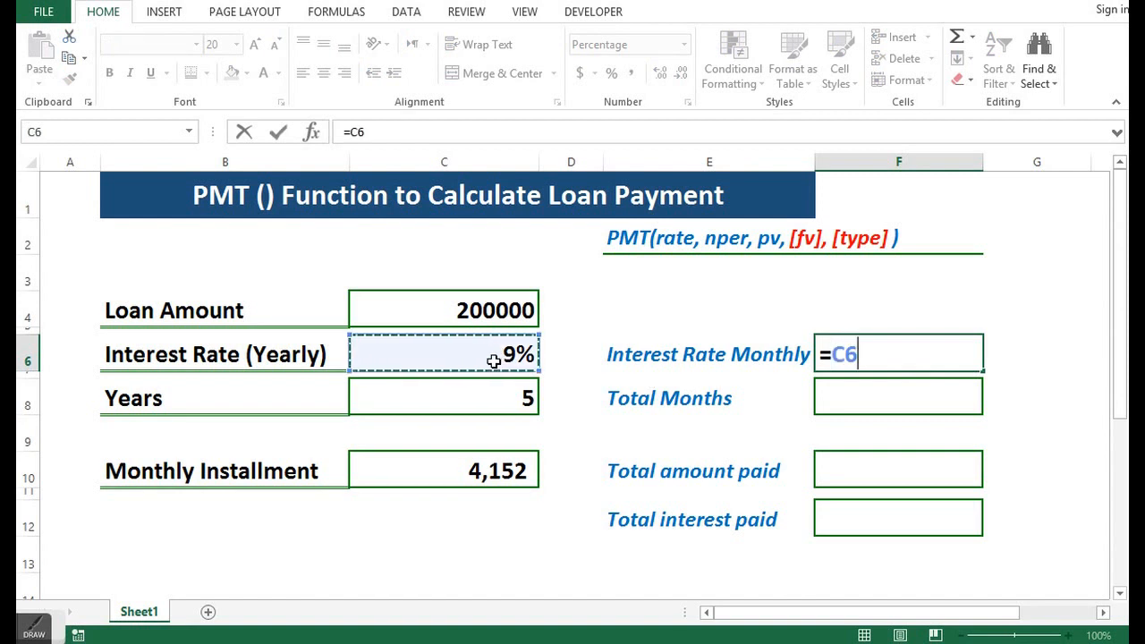
{"action": "type", "text": "/"}
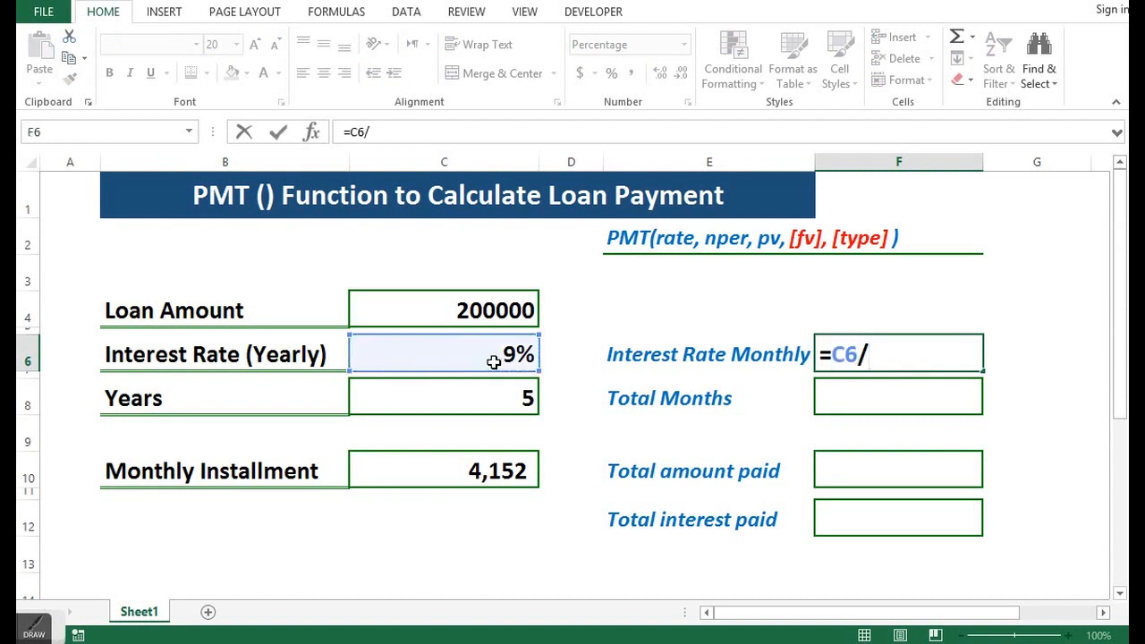
{"action": "type", "text": "12"}
{"action": "key", "text": "Return"}
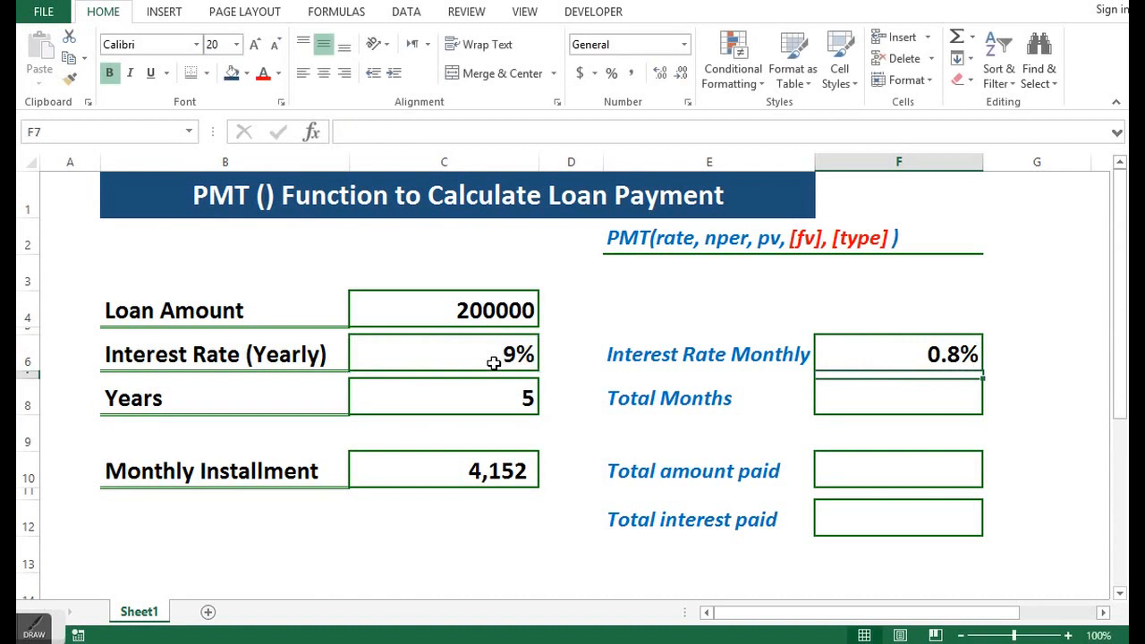
- Calculate the total months in F8 with the formula =C8*12
{"action": "left_click", "coordinate": [869, 393]}
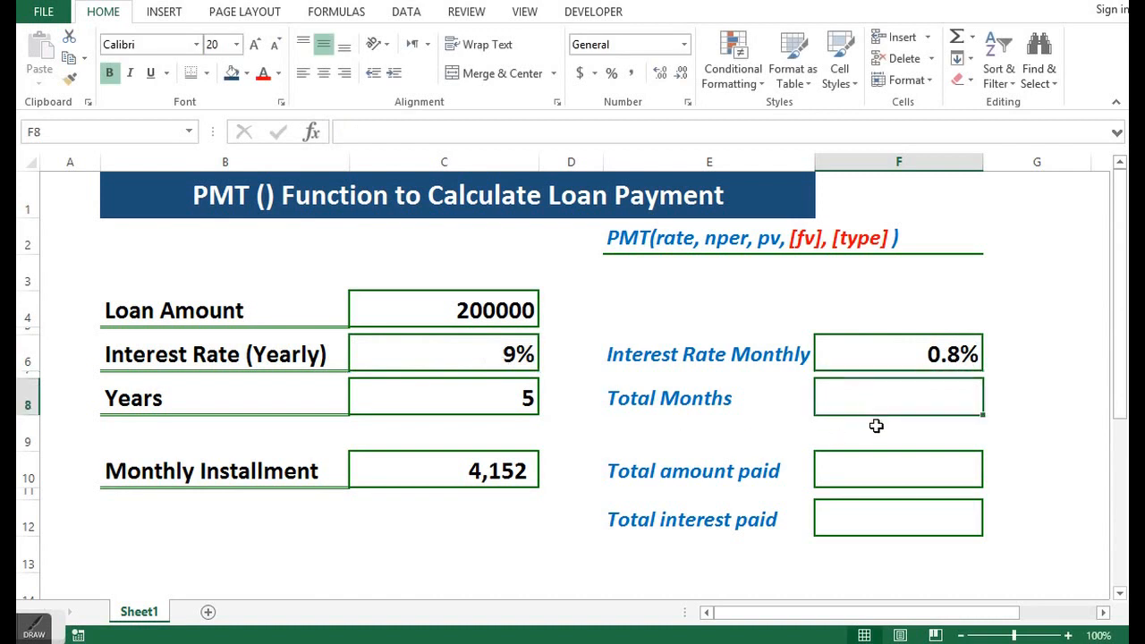
{"action": "type", "text": "="}
{"action": "left_click", "coordinate": [503, 391]}
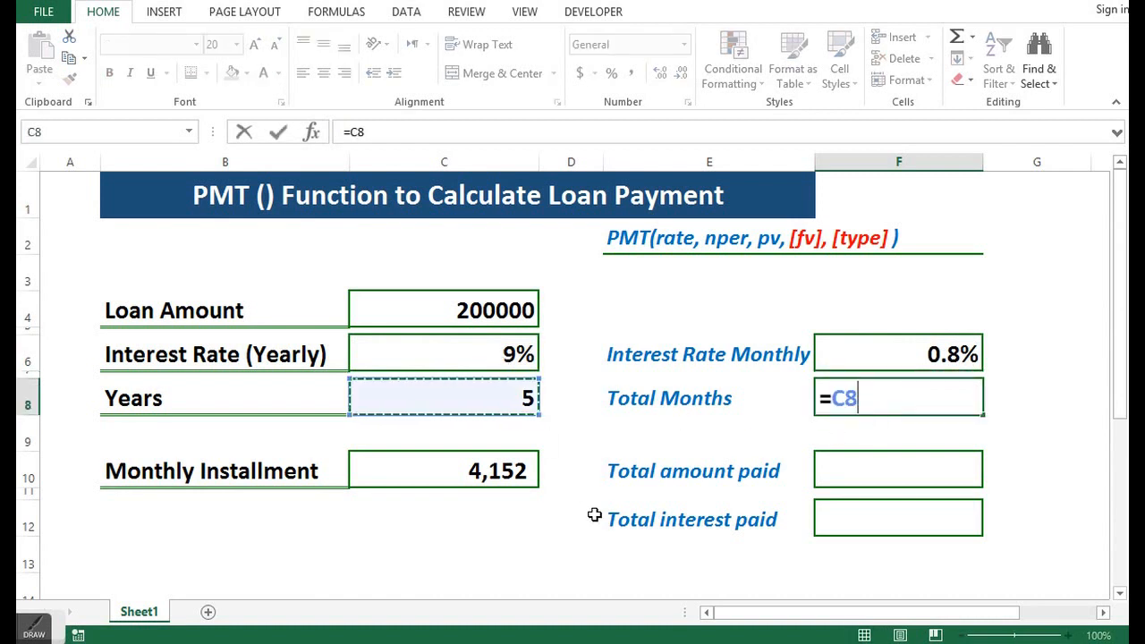
{"action": "type", "text": "*12"}
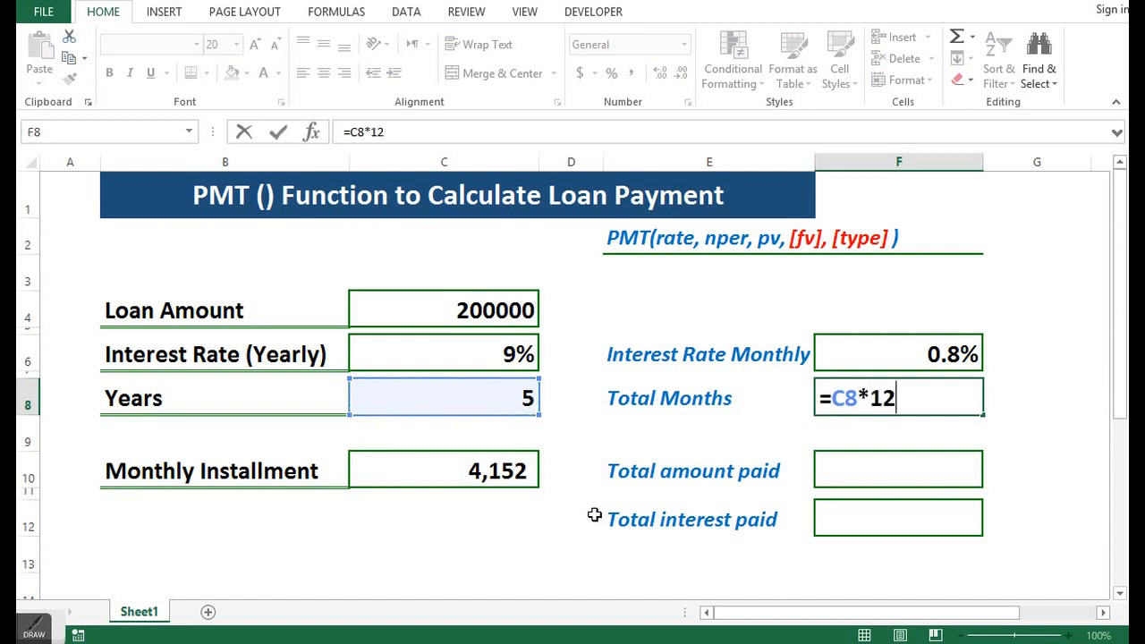
{"action": "key", "text": "Return"}
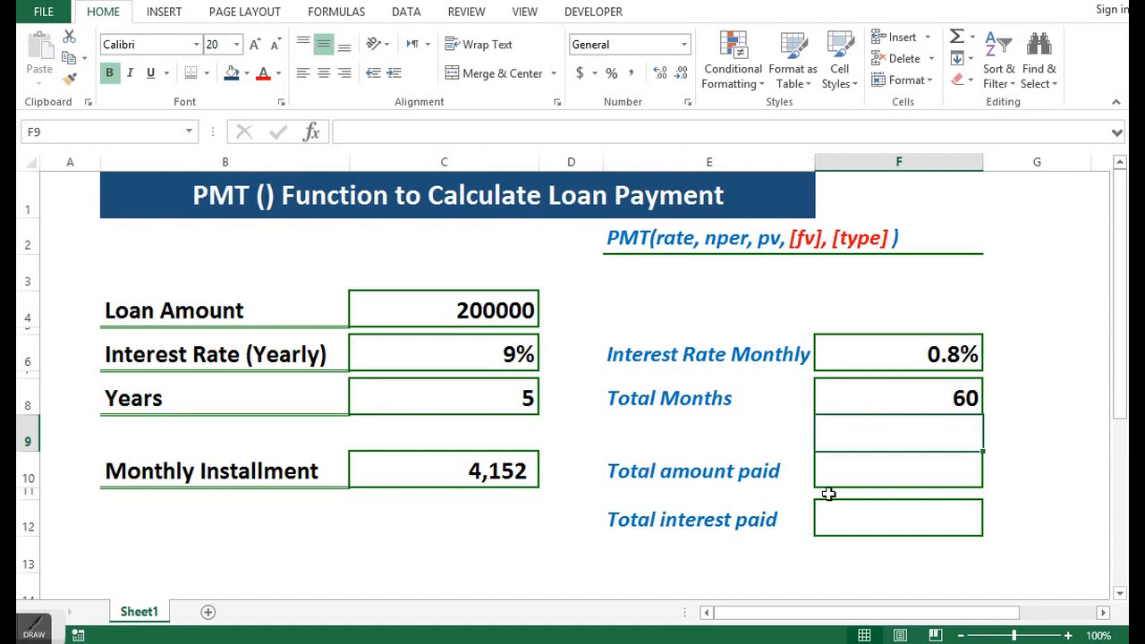
- Calculate the total amount paid in F10 with the formula =C10*F8
{"action": "left_click", "coordinate": [843, 472]}
{"action": "type", "text": "="}
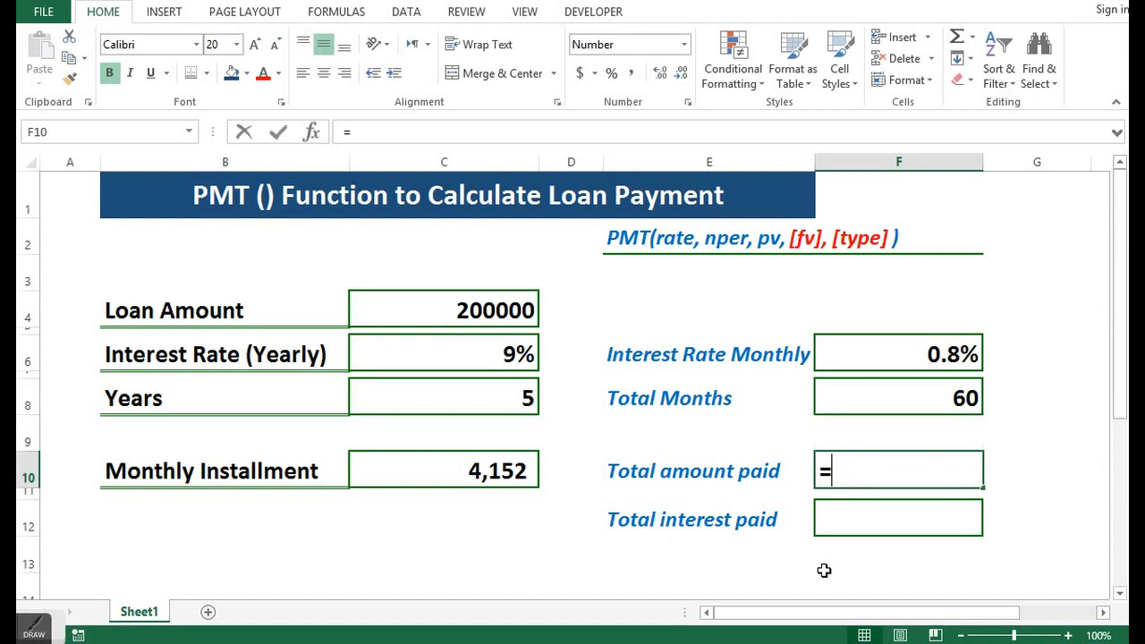
{"action": "left_click", "coordinate": [466, 469]}
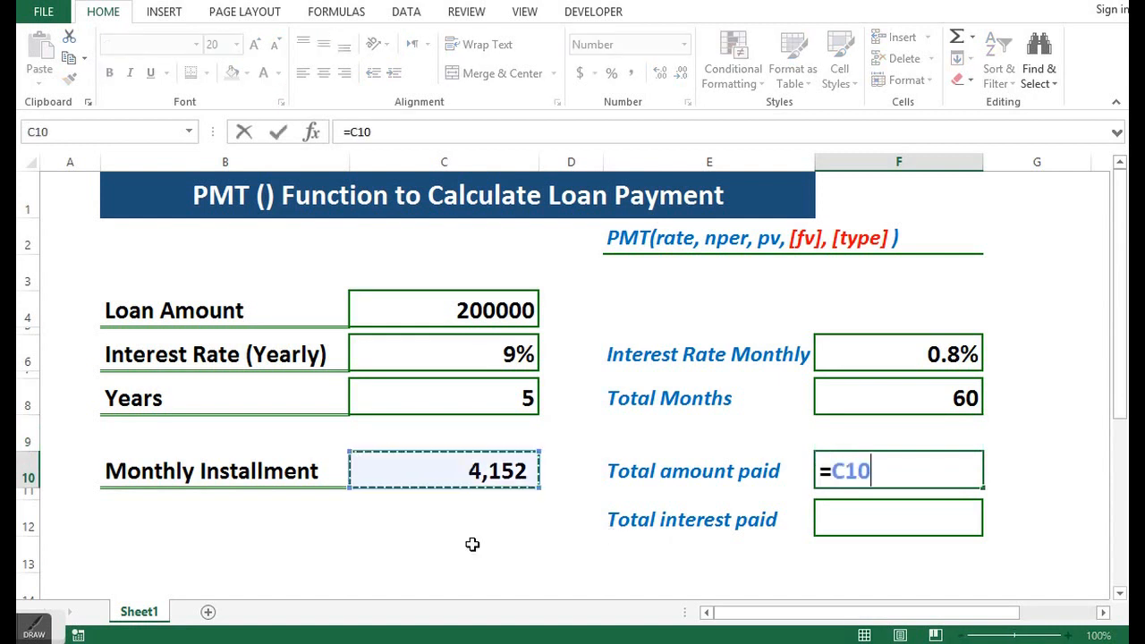
{"action": "type", "text": "*"}
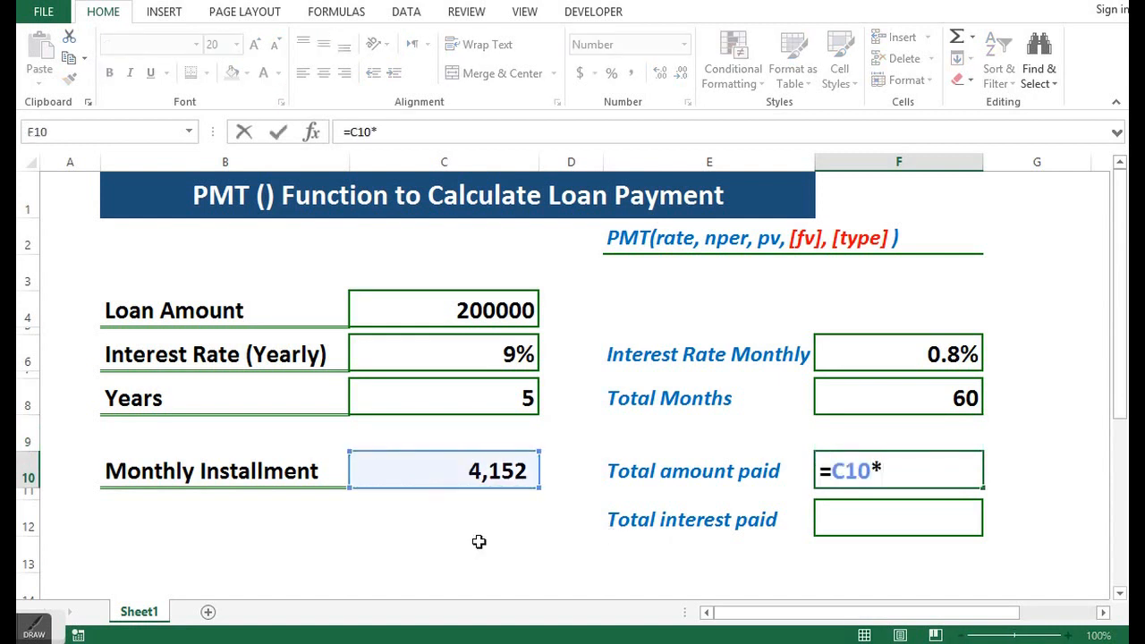
{"action": "left_click", "coordinate": [853, 398]}
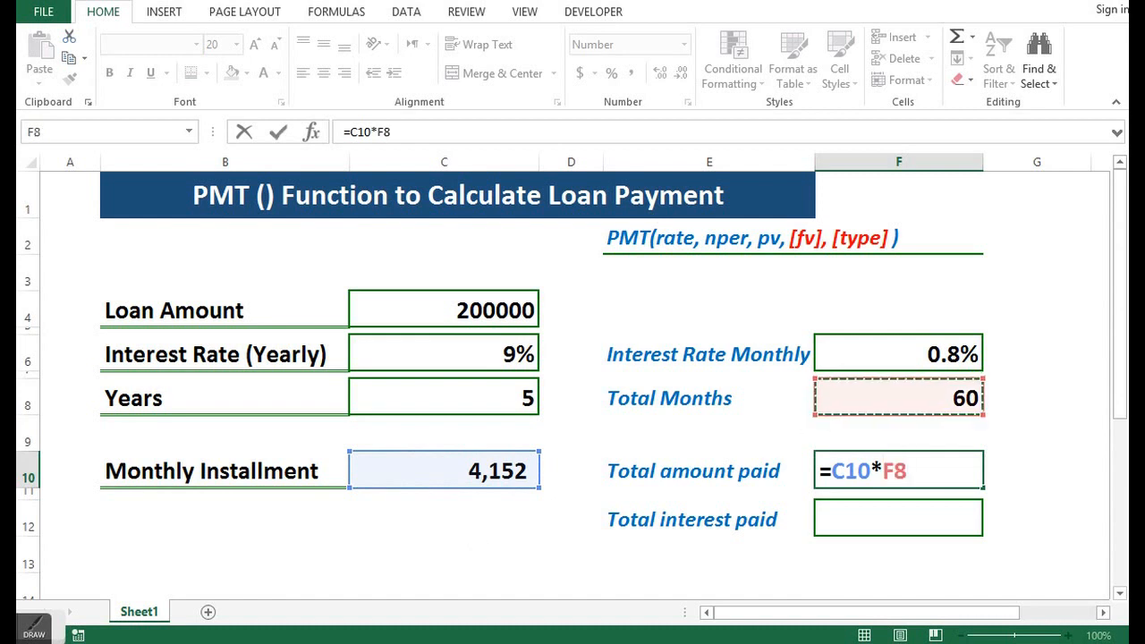
{"action": "key", "text": "Return"}
{"action": "left_click", "coordinate": [914, 464]}
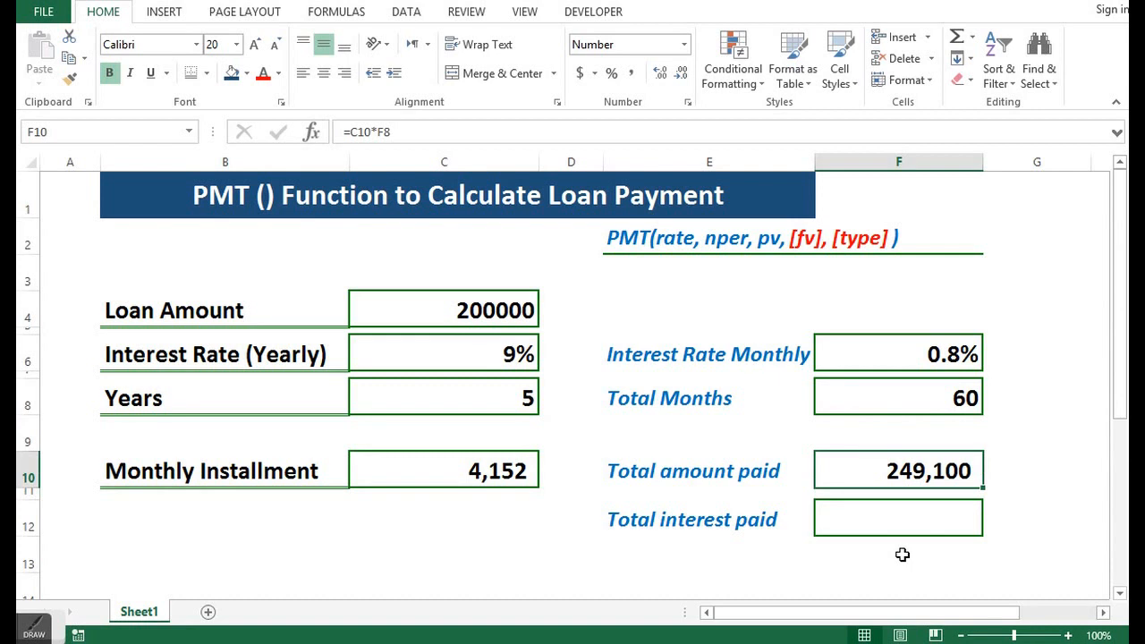
- Calculate the total interest paid in F12 with the formula =F10-C4
{"action": "left_click", "coordinate": [852, 517]}
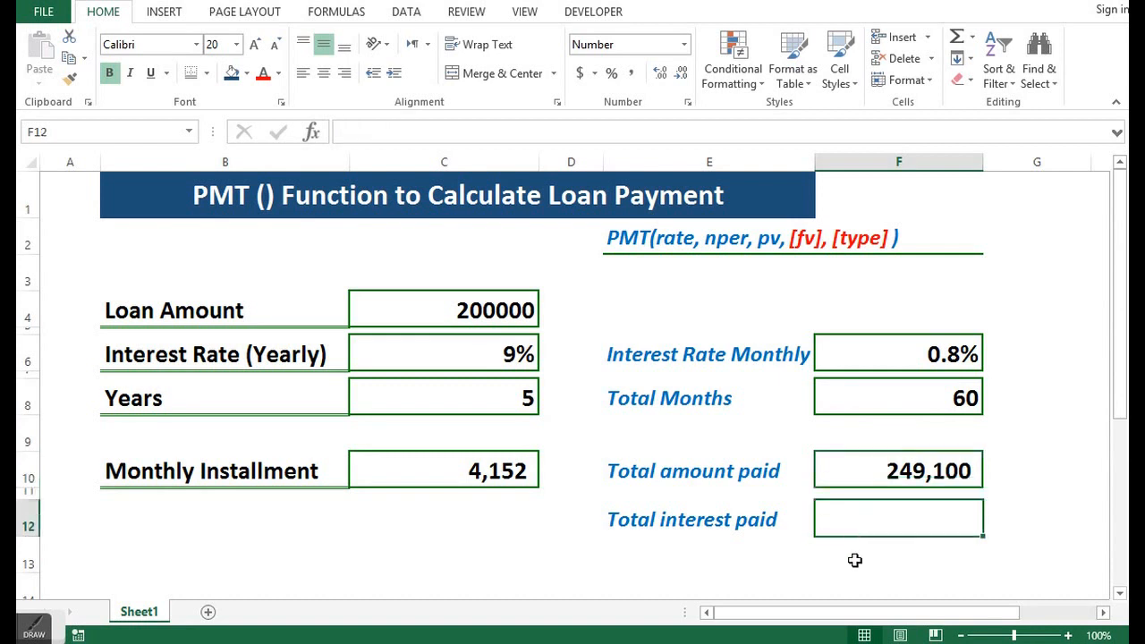
{"action": "type", "text": "="}
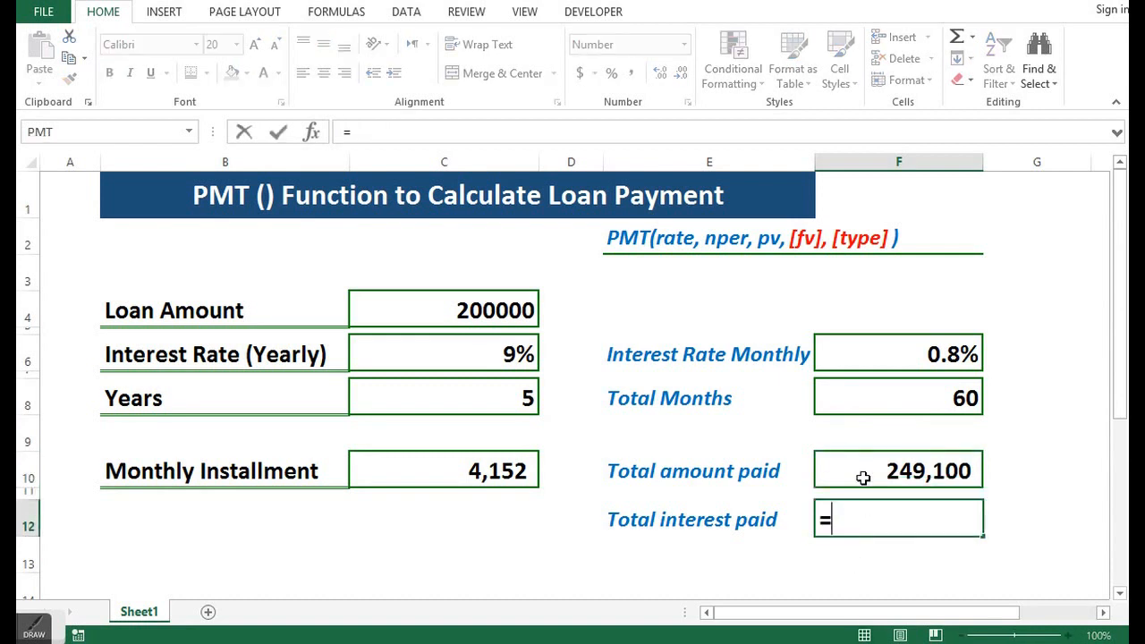
{"action": "left_click", "coordinate": [865, 471]}
{"action": "type", "text": "-"}
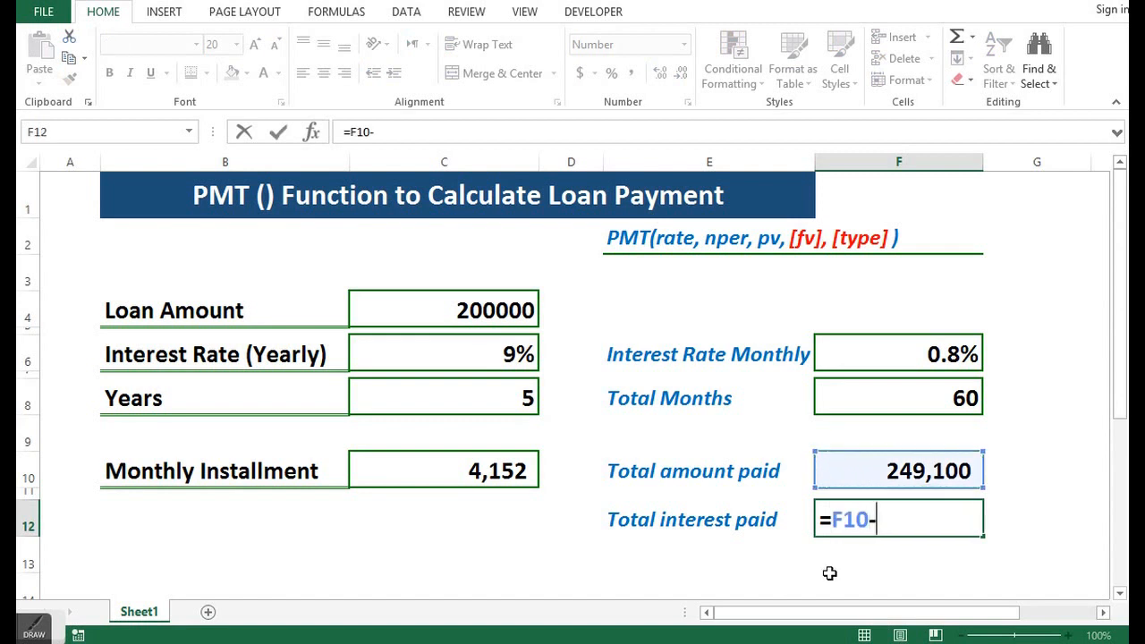
{"action": "left_click", "coordinate": [481, 309]}
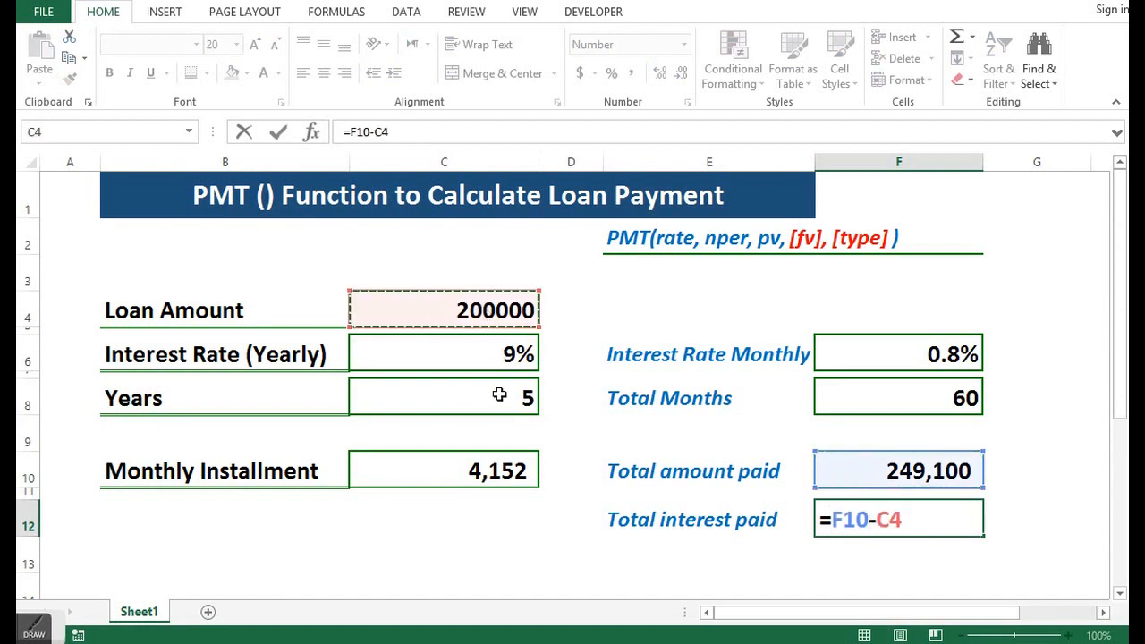
{"action": "key", "text": "Return"}
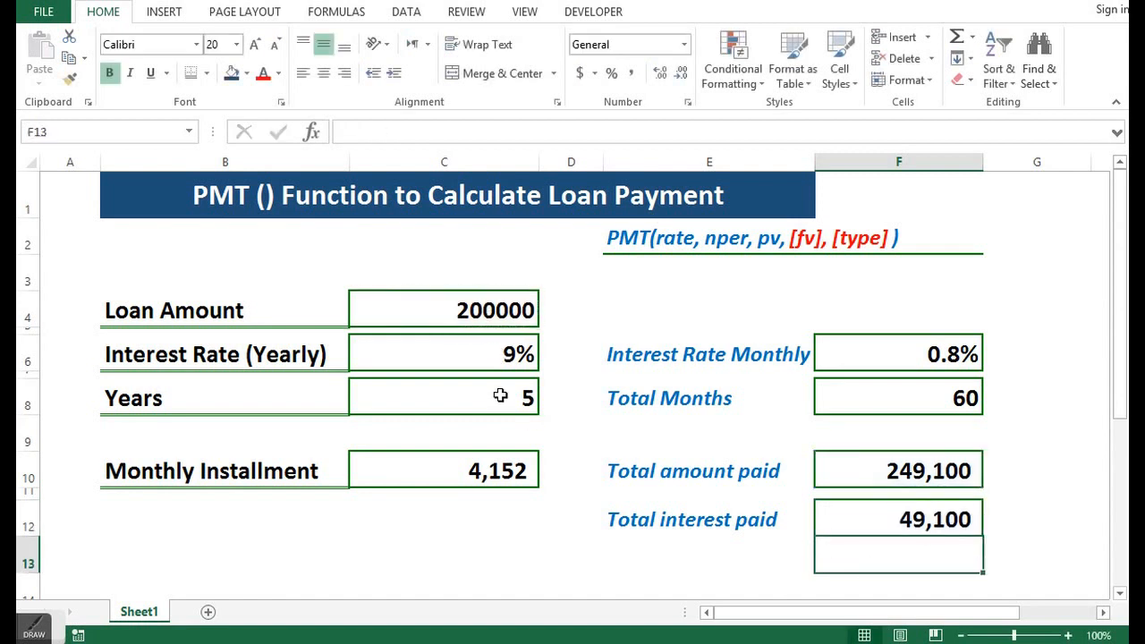
- Change the Loan Amount in C4 to 500000 and check the Monthly Installment in C10
{"action": "left_click", "coordinate": [430, 462]}
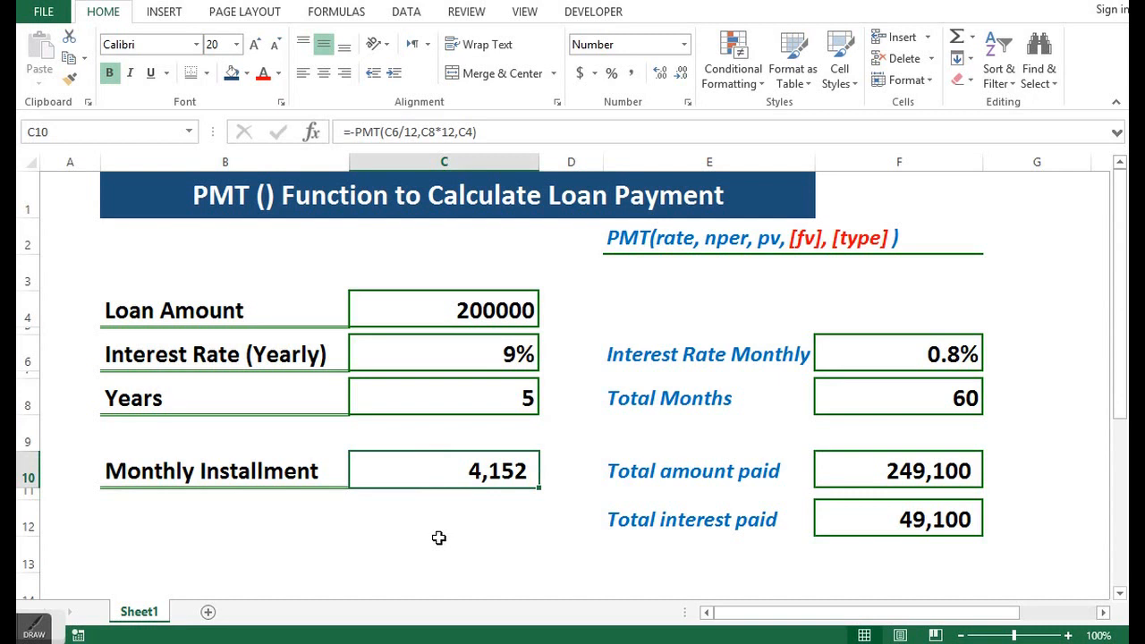
{"action": "left_click", "coordinate": [454, 314]}
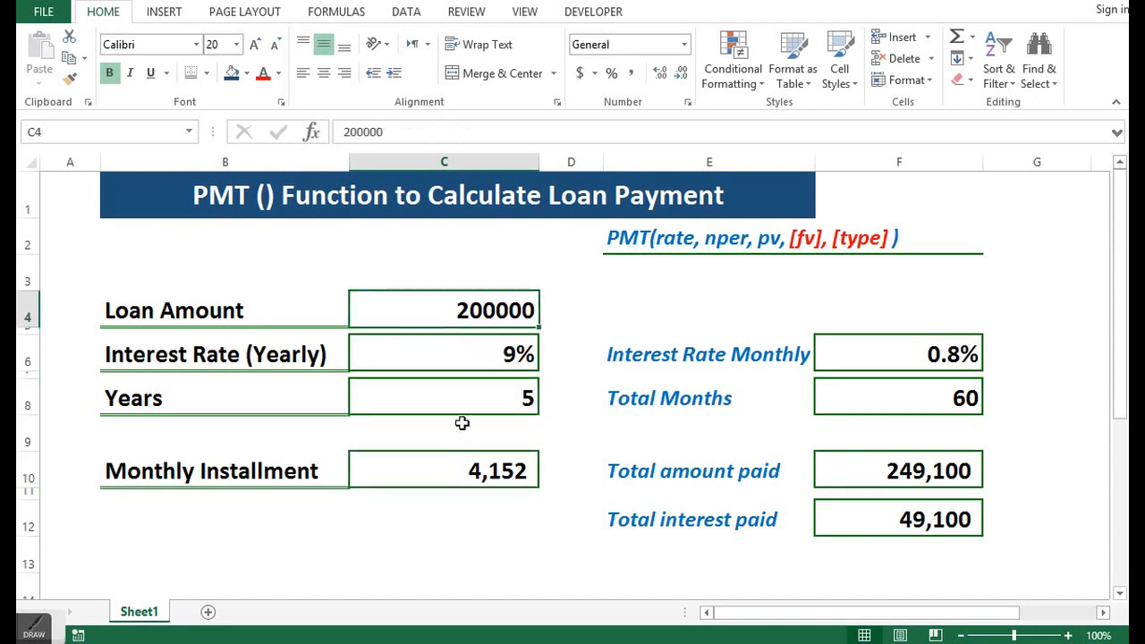
{"action": "type", "text": "500000"}
{"action": "key", "text": "Return"}
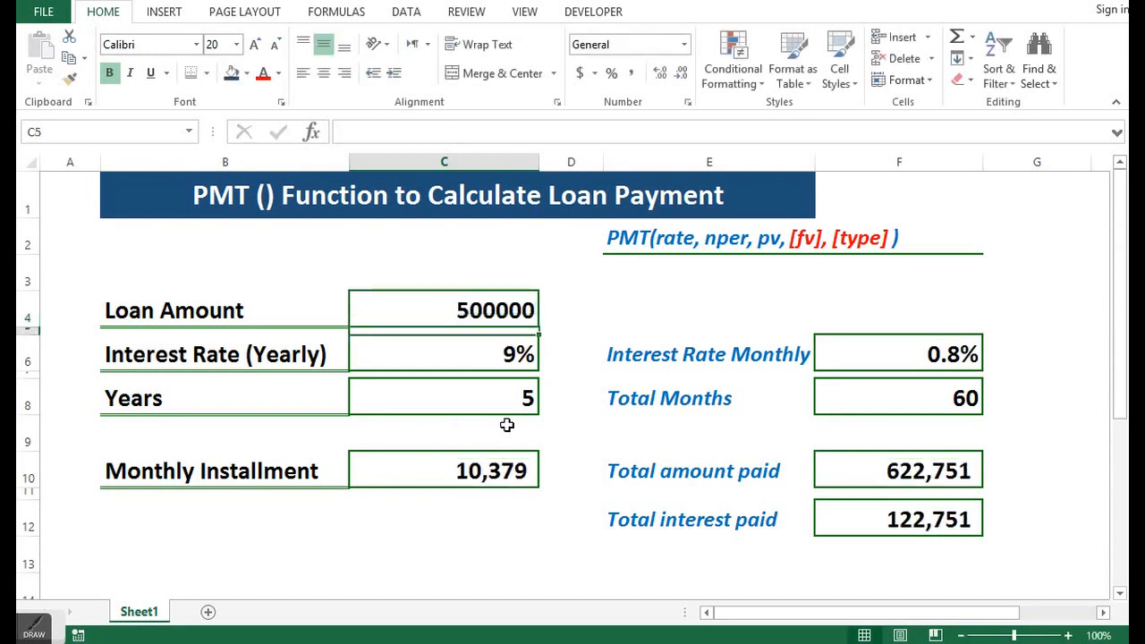
{"action": "left_click", "coordinate": [447, 474]}
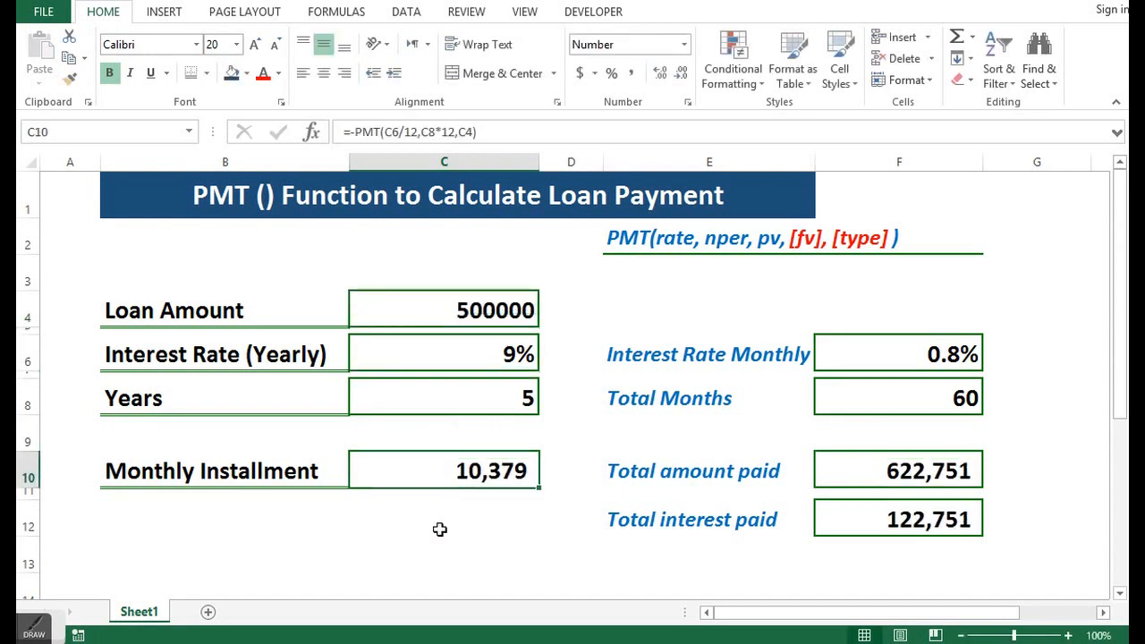